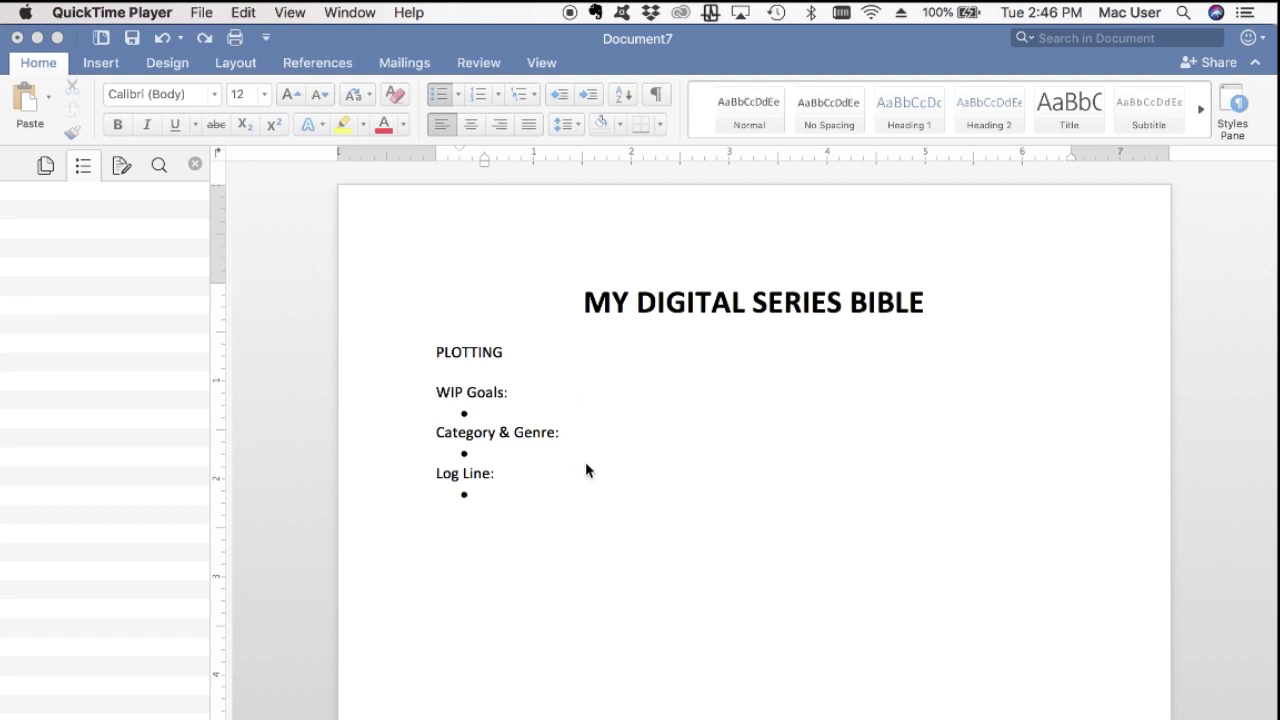
- Apply Heading 1 to the PLOTTING line in Word
click(701, 60)
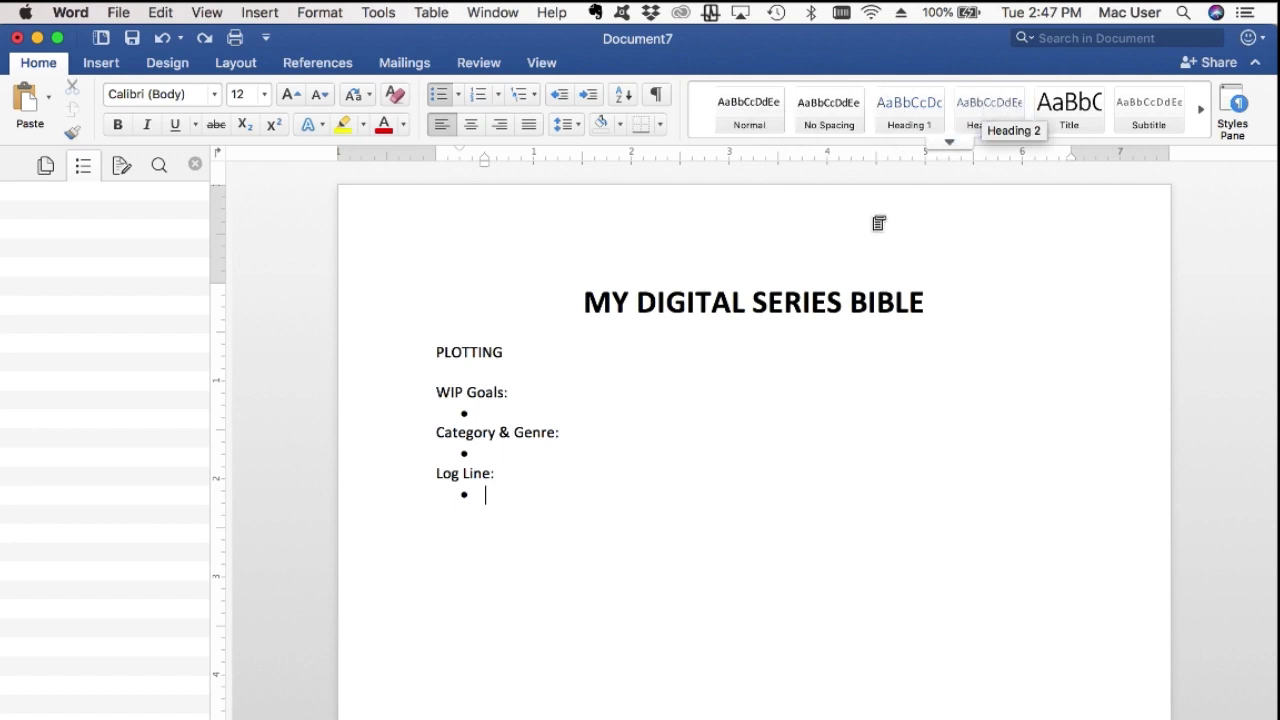
click(393, 363)
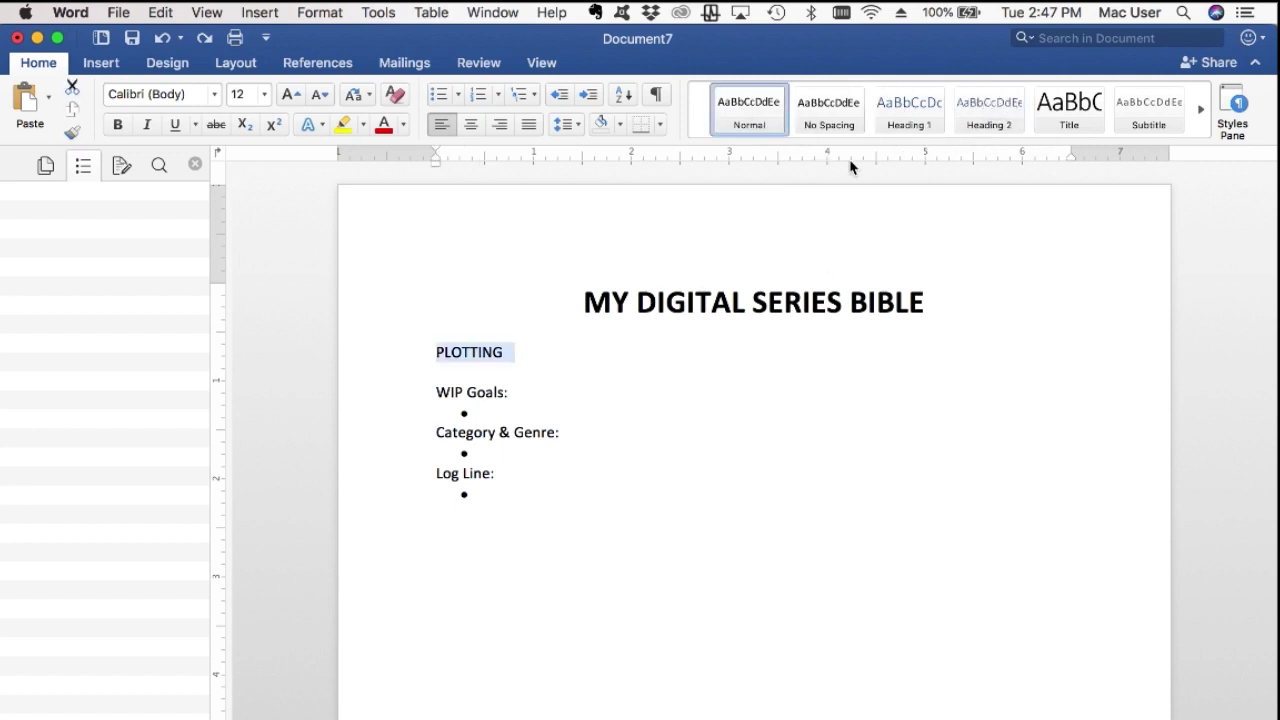
click(909, 112)
- Apply Heading 2 to WIP Goals, Category & Genre and Log Line
click(417, 418)
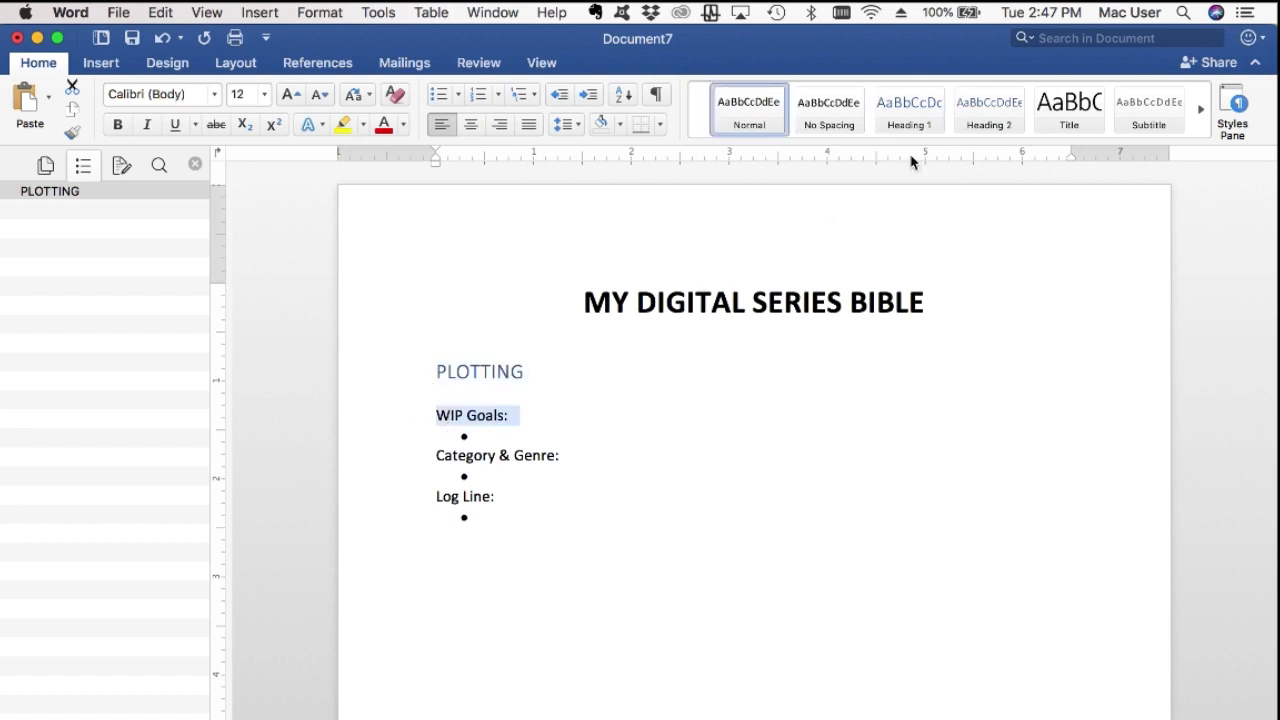
click(980, 112)
click(410, 462)
click(985, 100)
click(416, 507)
click(989, 112)
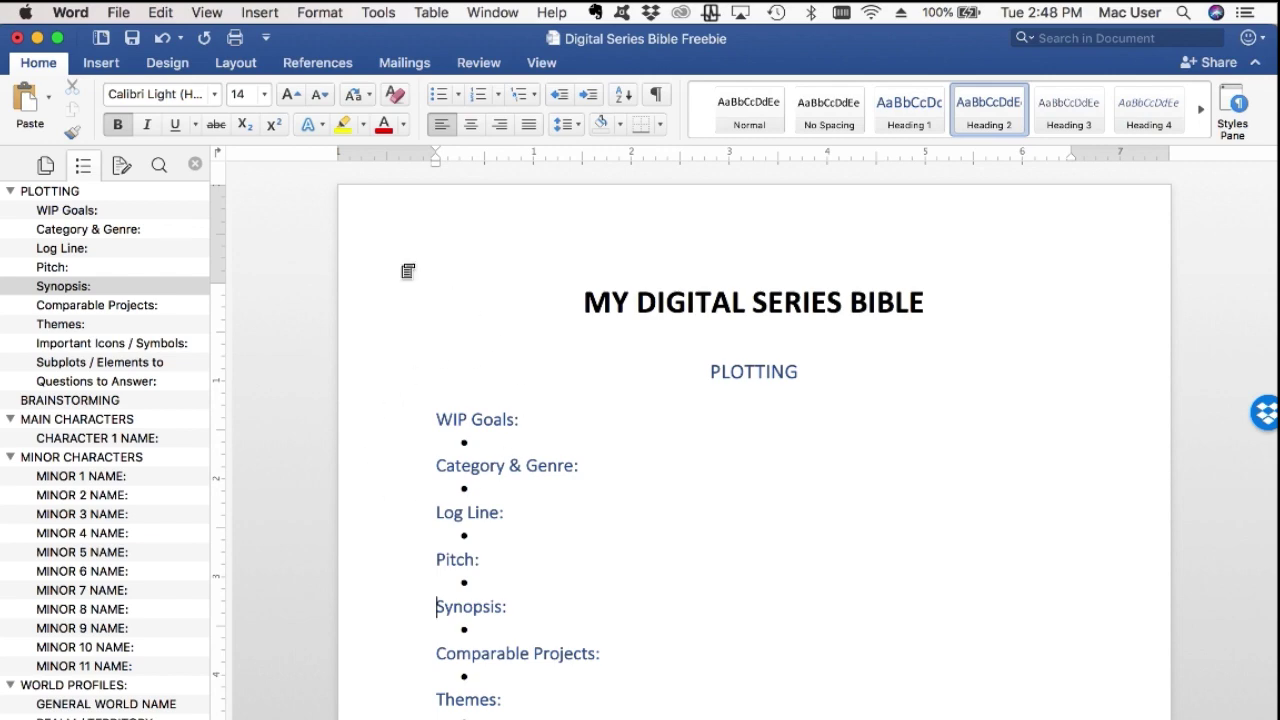
- Browse the freebie, jumping to the CHARACTER 1 NAME and WORLD PROFILES sections
scroll(106, 534, down, 10)
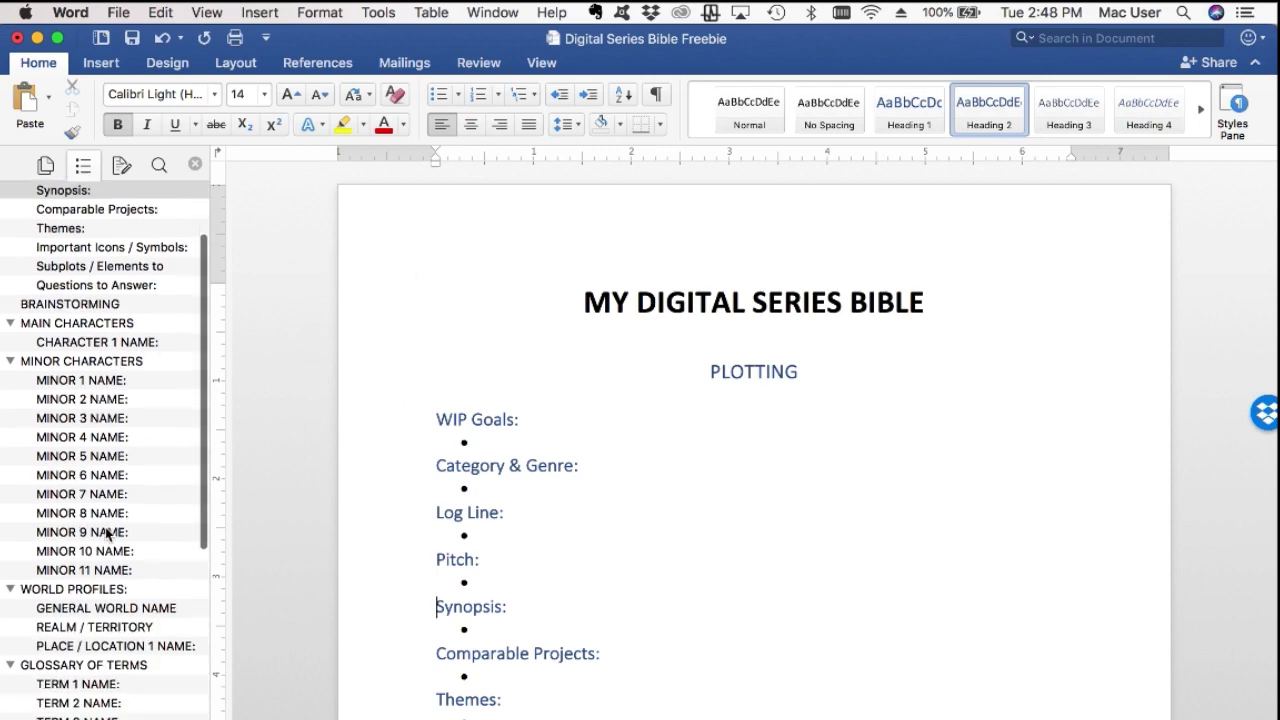
scroll(106, 534, down, 10)
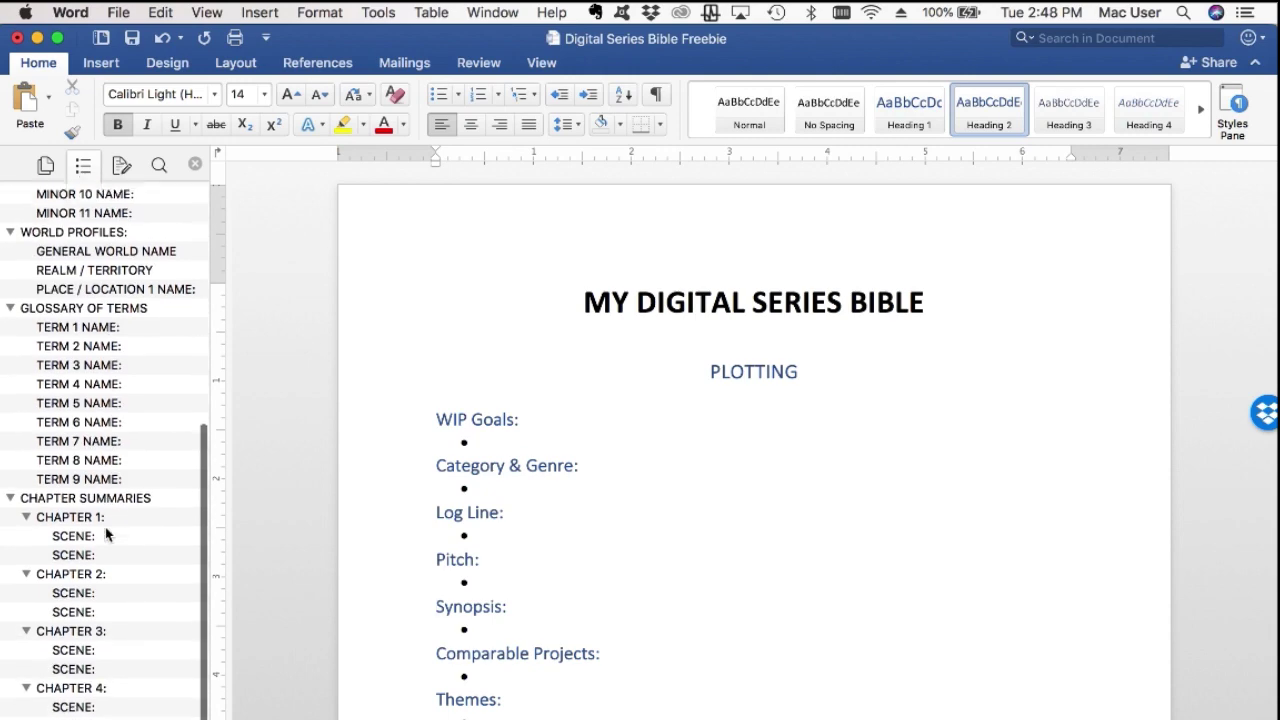
scroll(106, 534, up, 20)
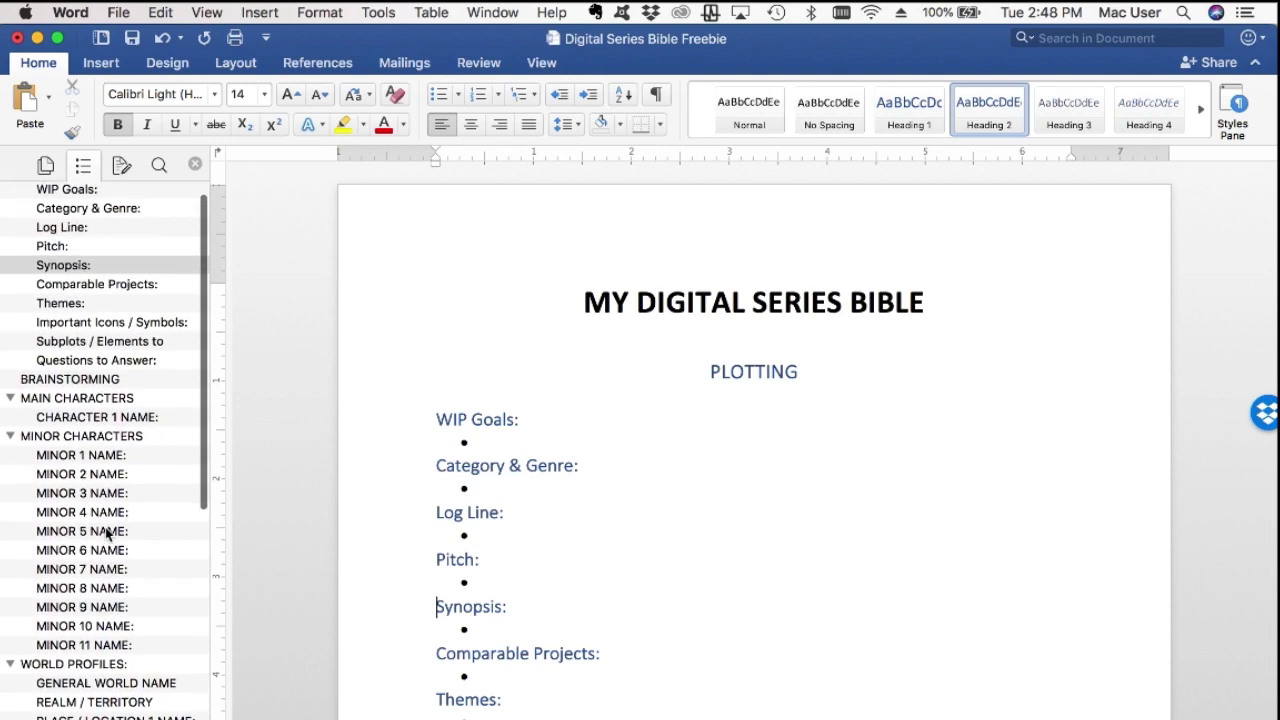
click(75, 420)
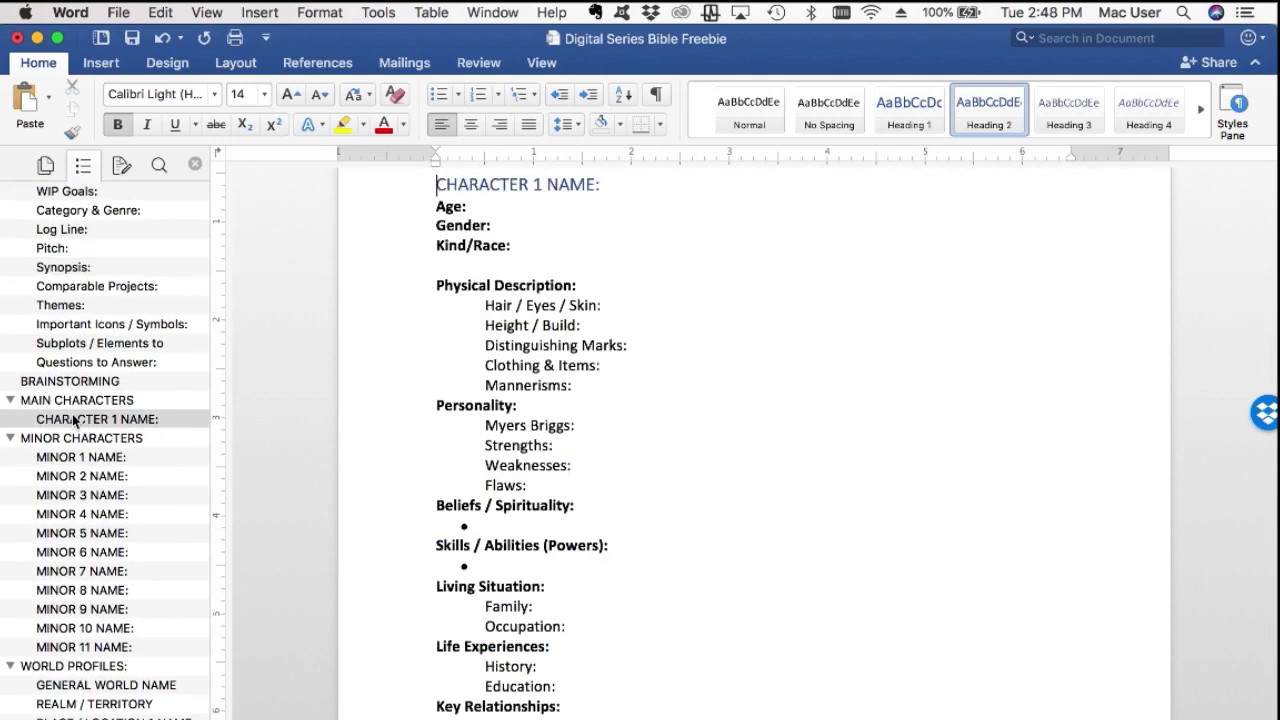
scroll(110, 640, up, 1)
click(101, 688)
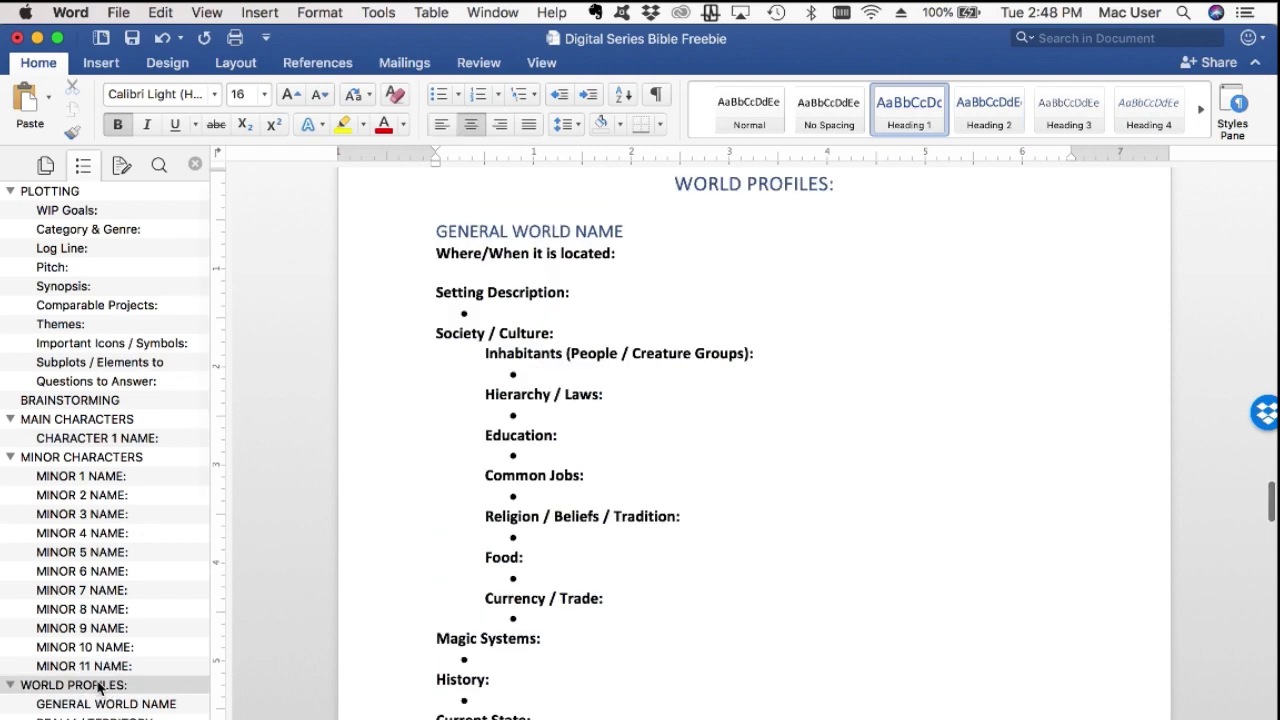
scroll(101, 690, down, 5)
scroll(99, 688, down, 3)
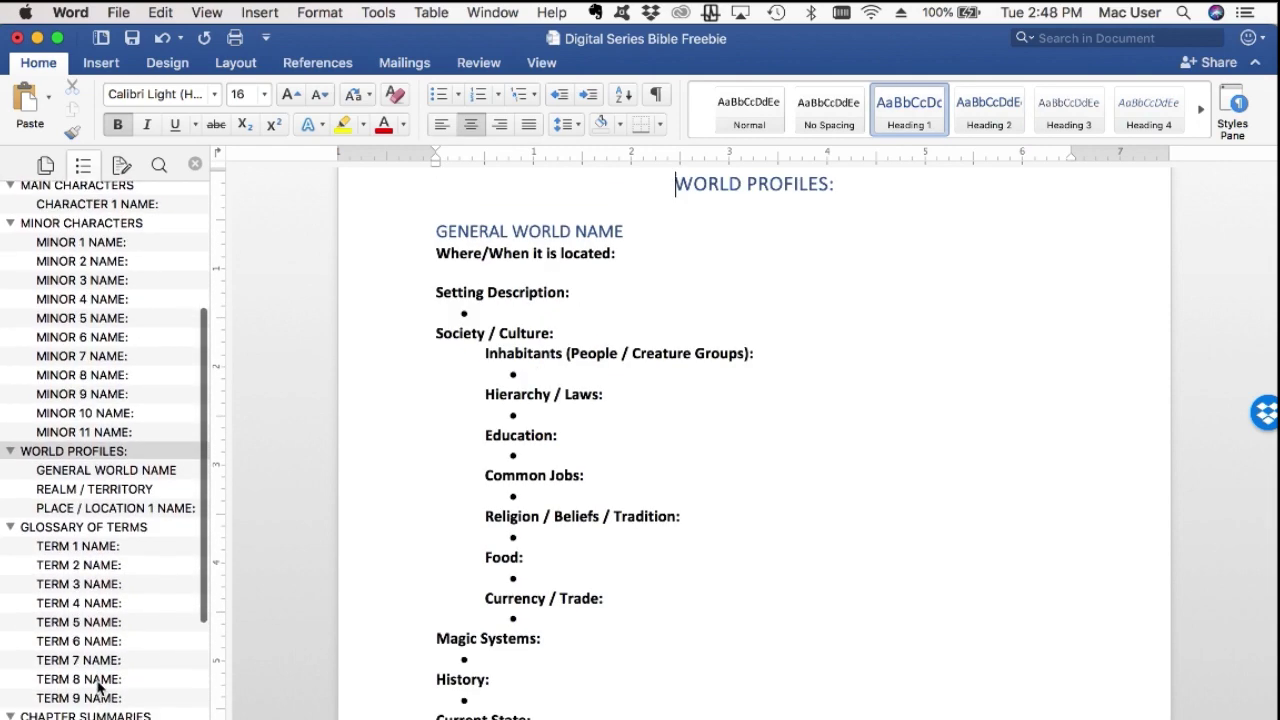
- Visit GLOSSARY OF TERMS, CHAPTER SUMMARIES, BRAINSTORMING and MINOR CHARACTERS, then return to PLOTTING's WIP Goals
click(86, 519)
scroll(103, 663, down, 3)
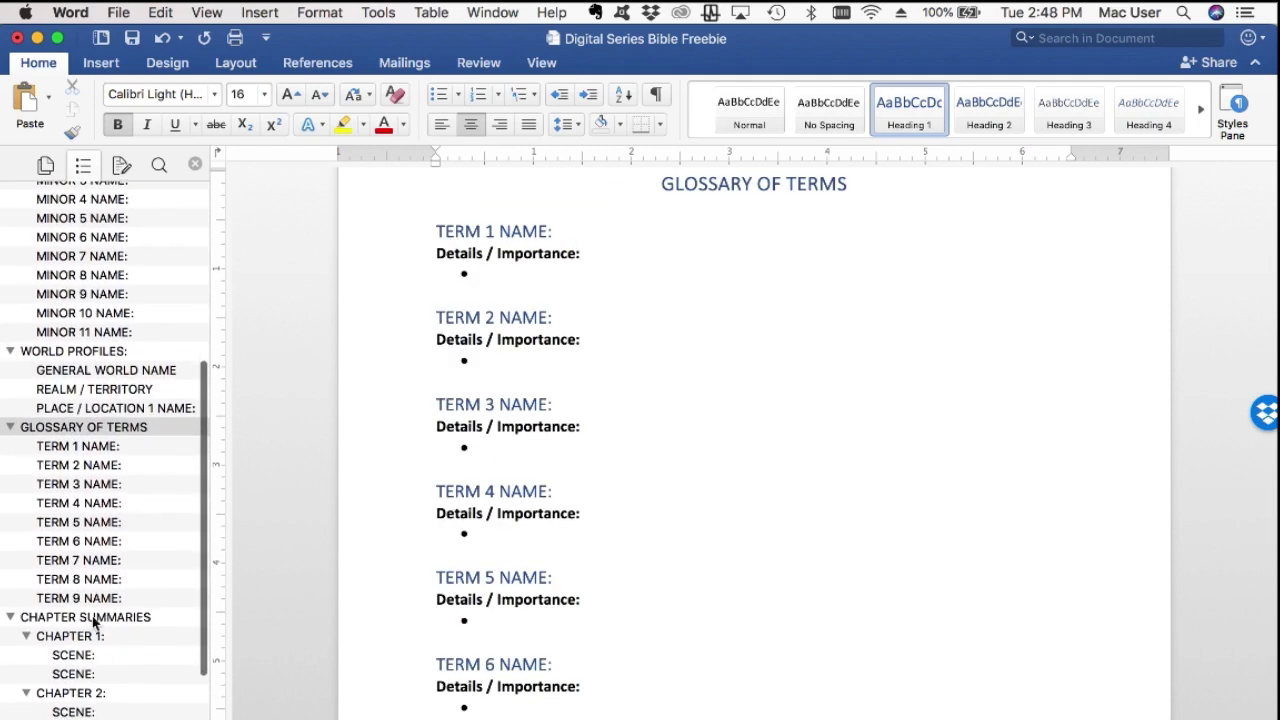
click(90, 617)
scroll(90, 617, up, 10)
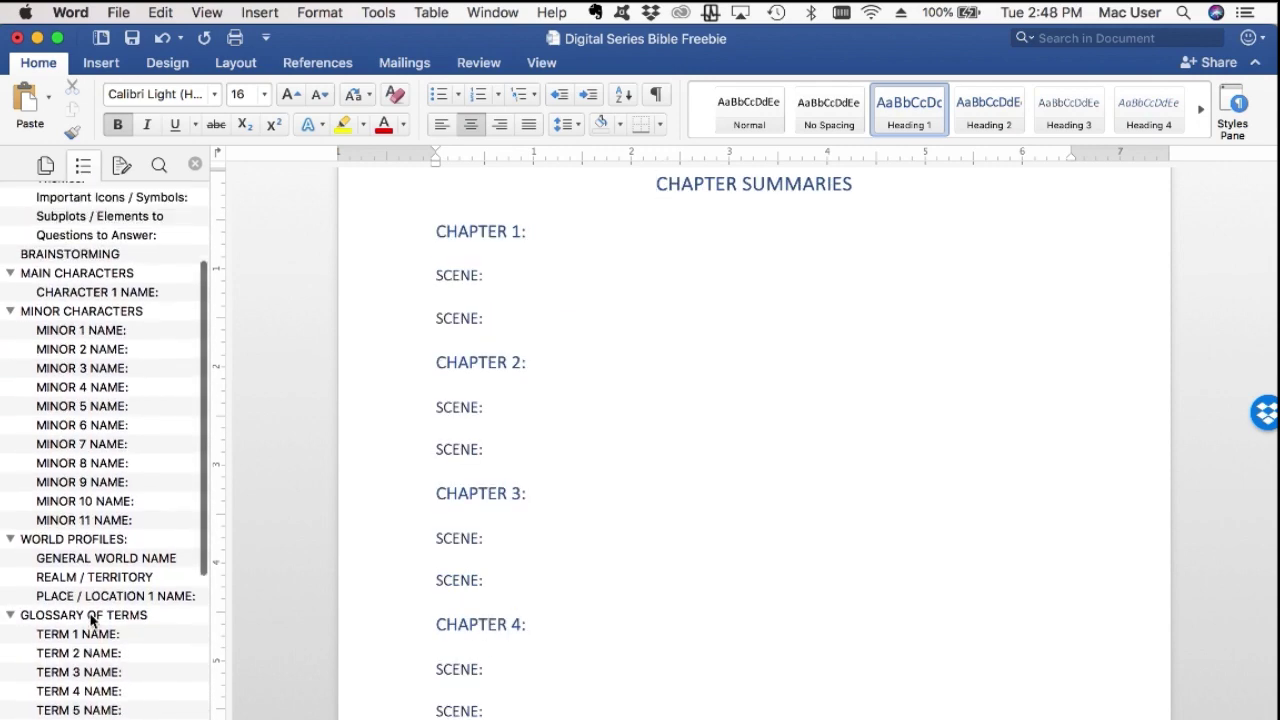
click(80, 384)
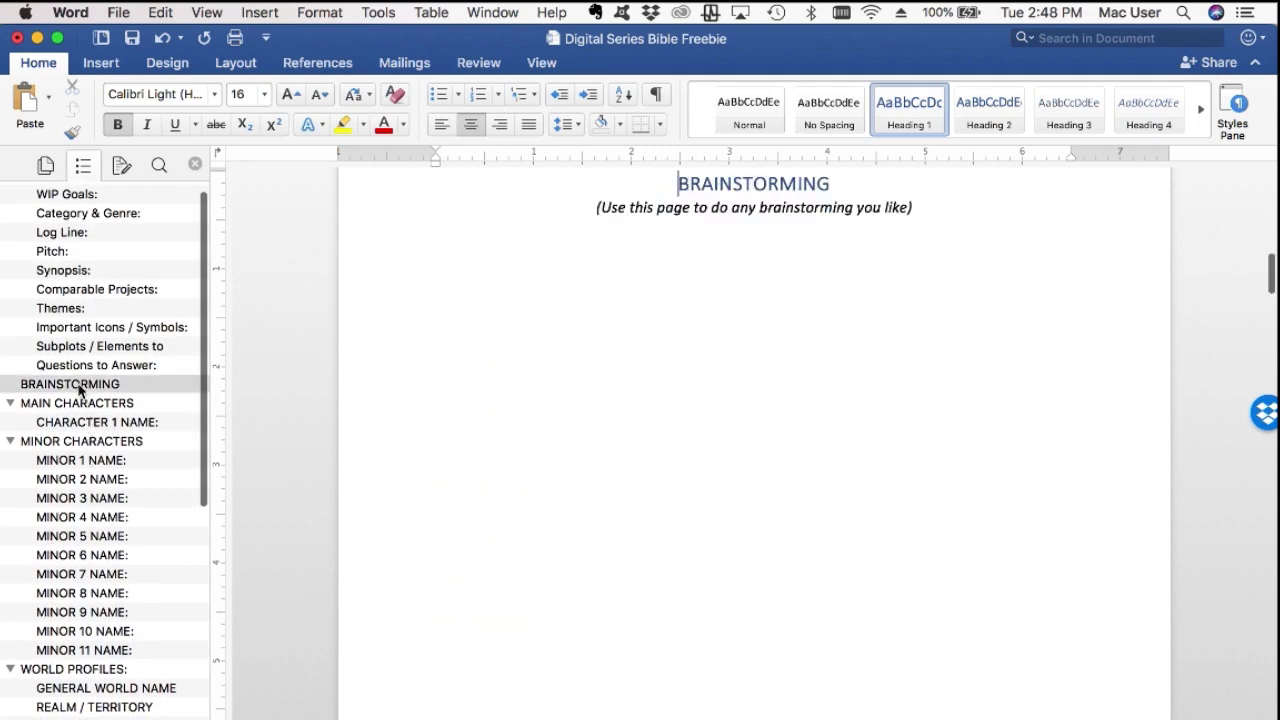
click(78, 443)
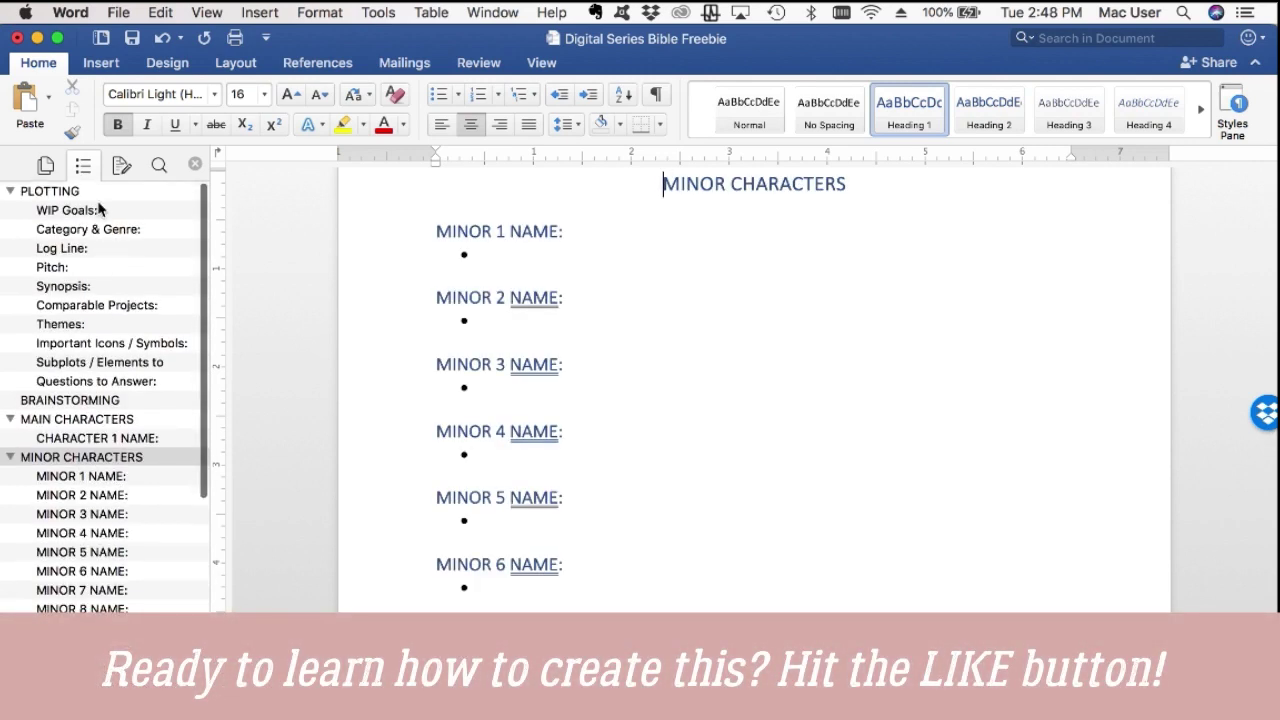
click(98, 194)
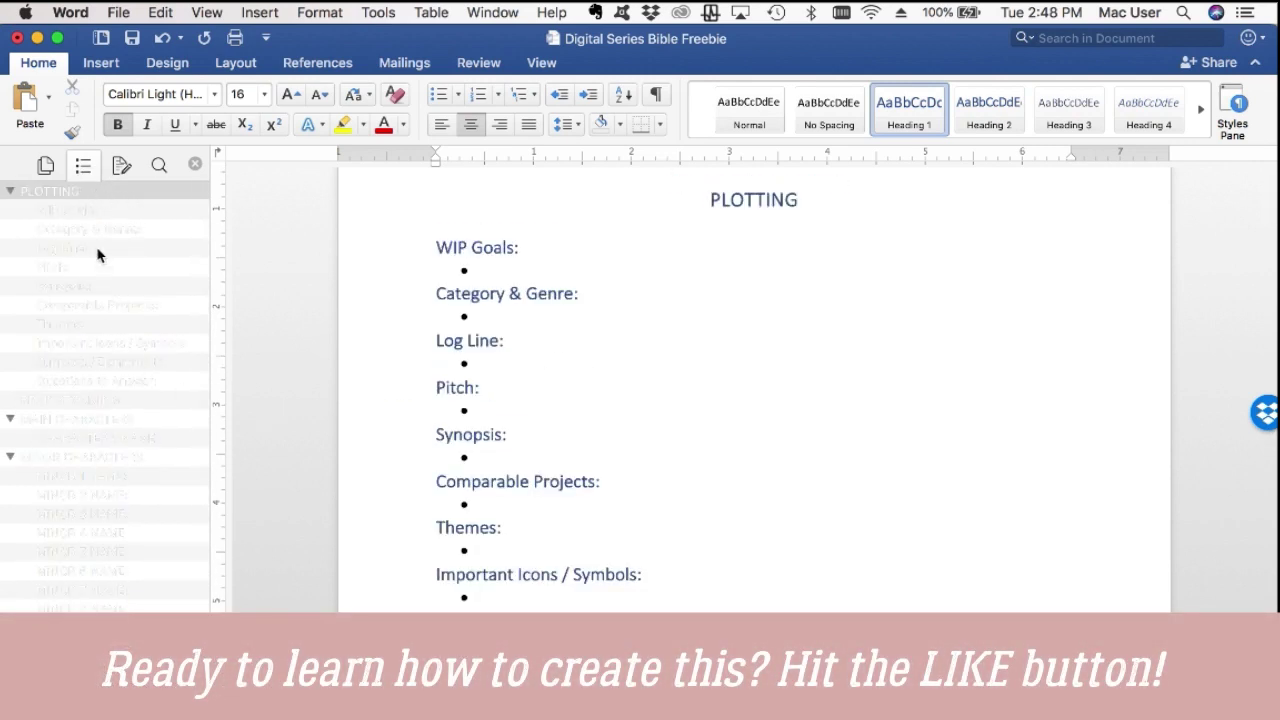
click(122, 209)
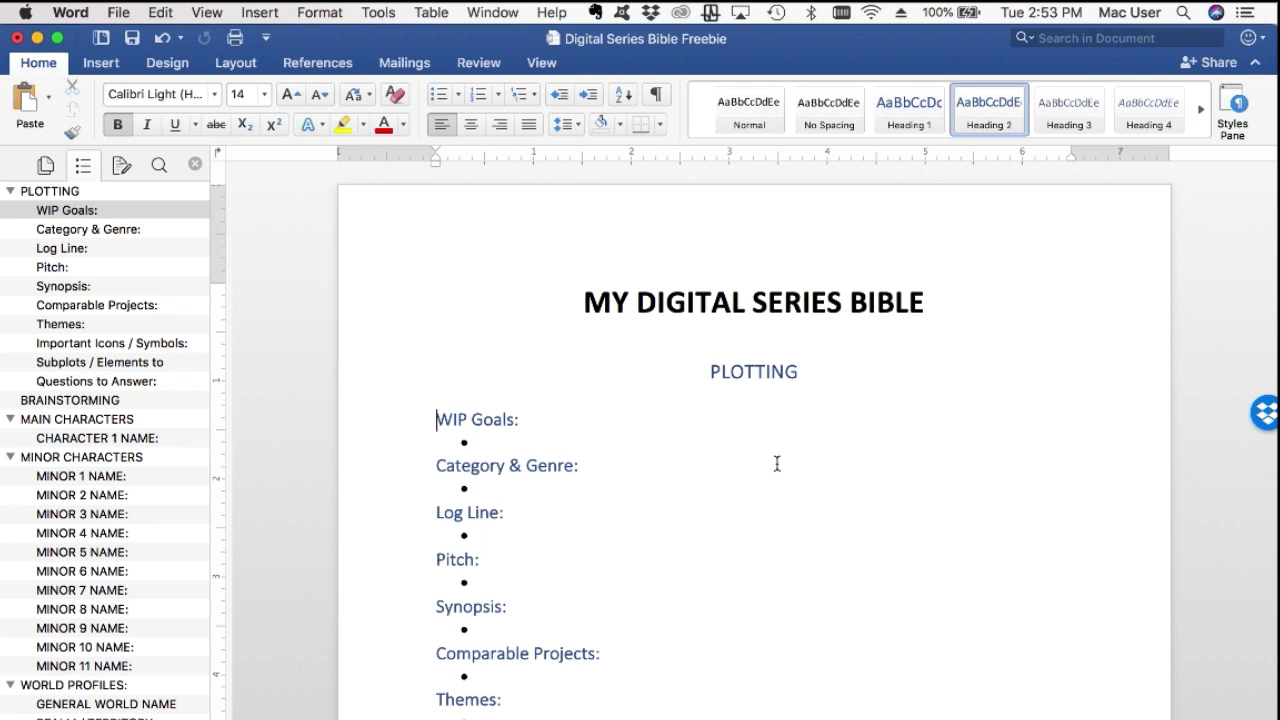
scroll(801, 527, down, 15)
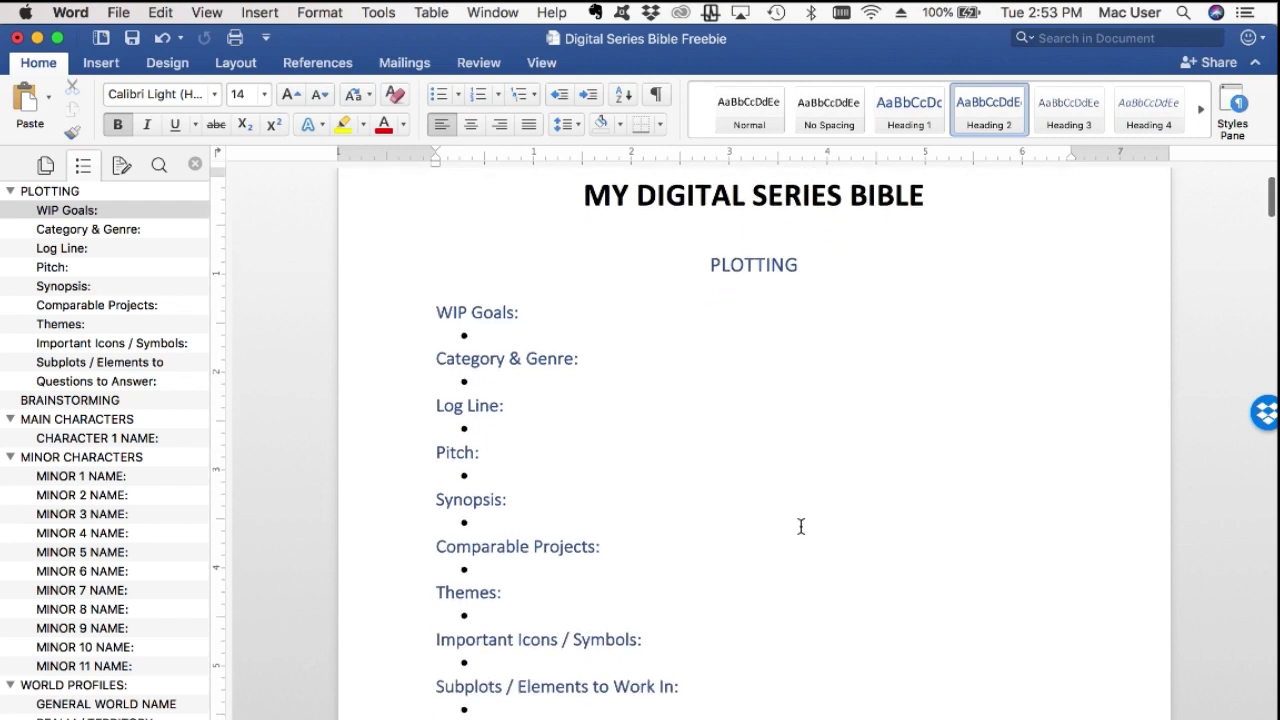
scroll(806, 533, down, 20)
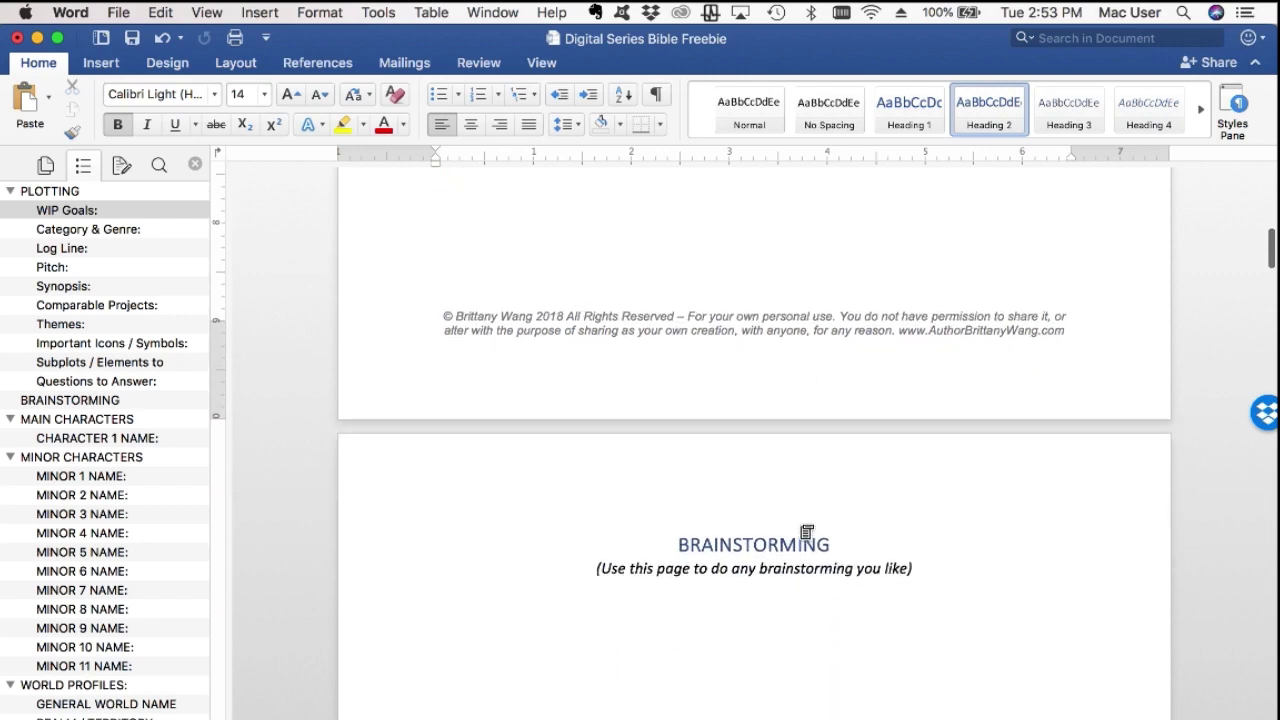
scroll(801, 527, down, 20)
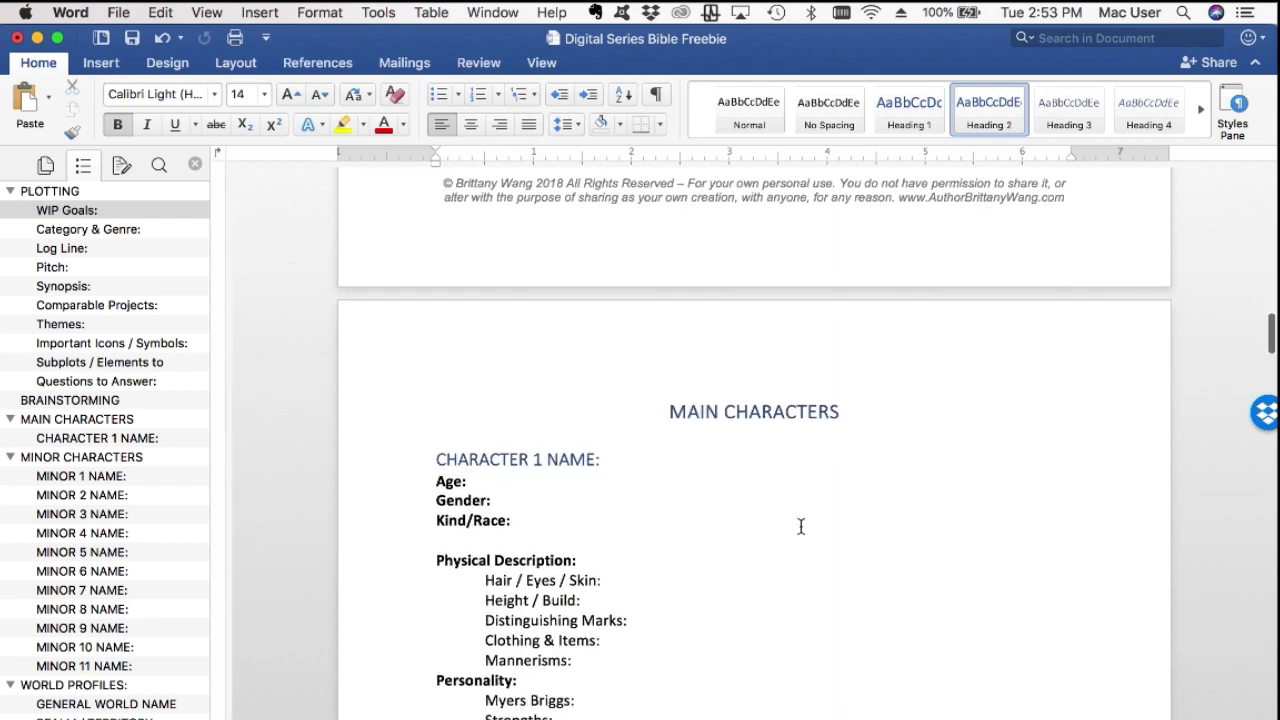
scroll(801, 527, up, 20)
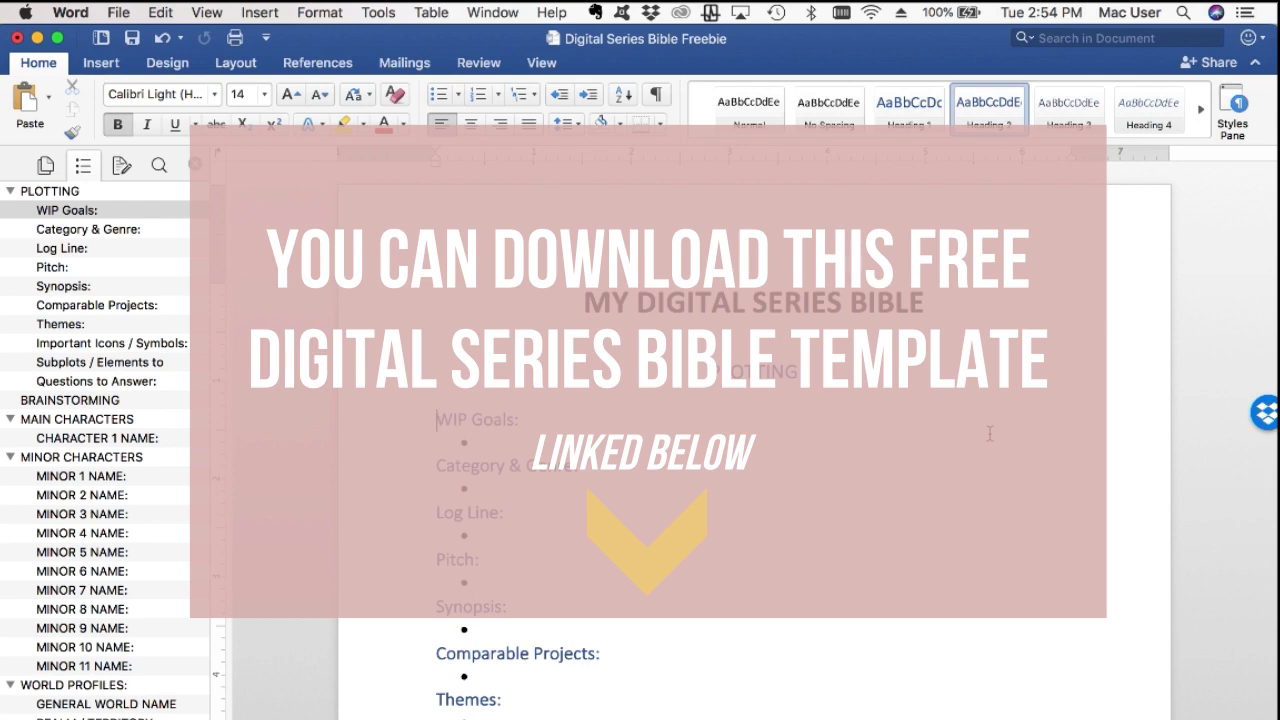
scroll(989, 433, down, 20)
scroll(989, 433, down, 20)
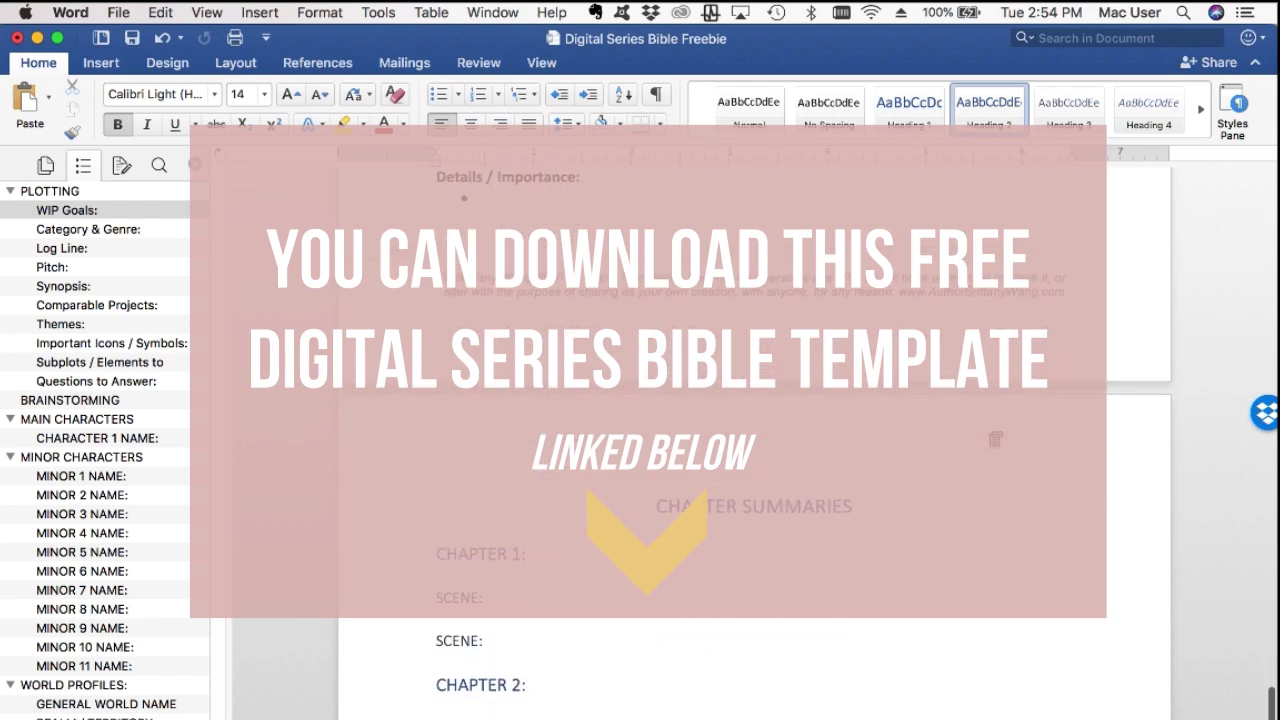
scroll(989, 433, down, 20)
scroll(989, 433, up, 20)
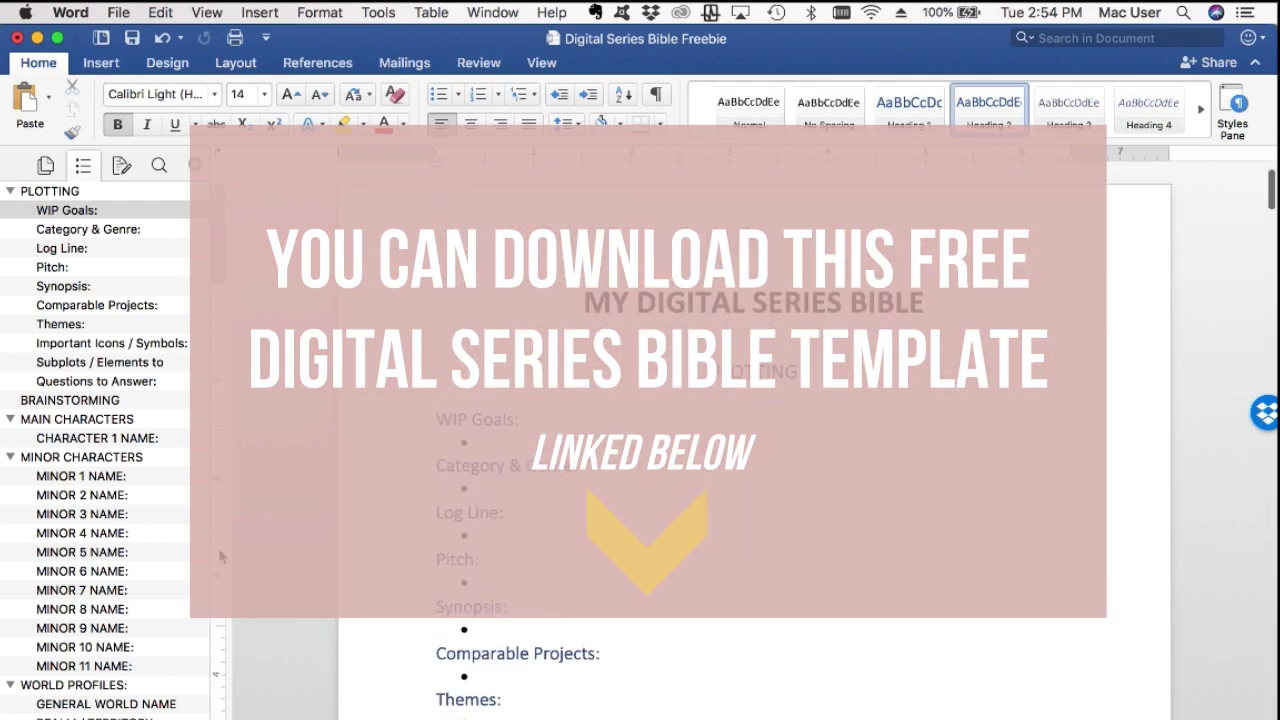
scroll(143, 522, down, 10)
scroll(143, 522, down, 3)
scroll(143, 522, up, 12)
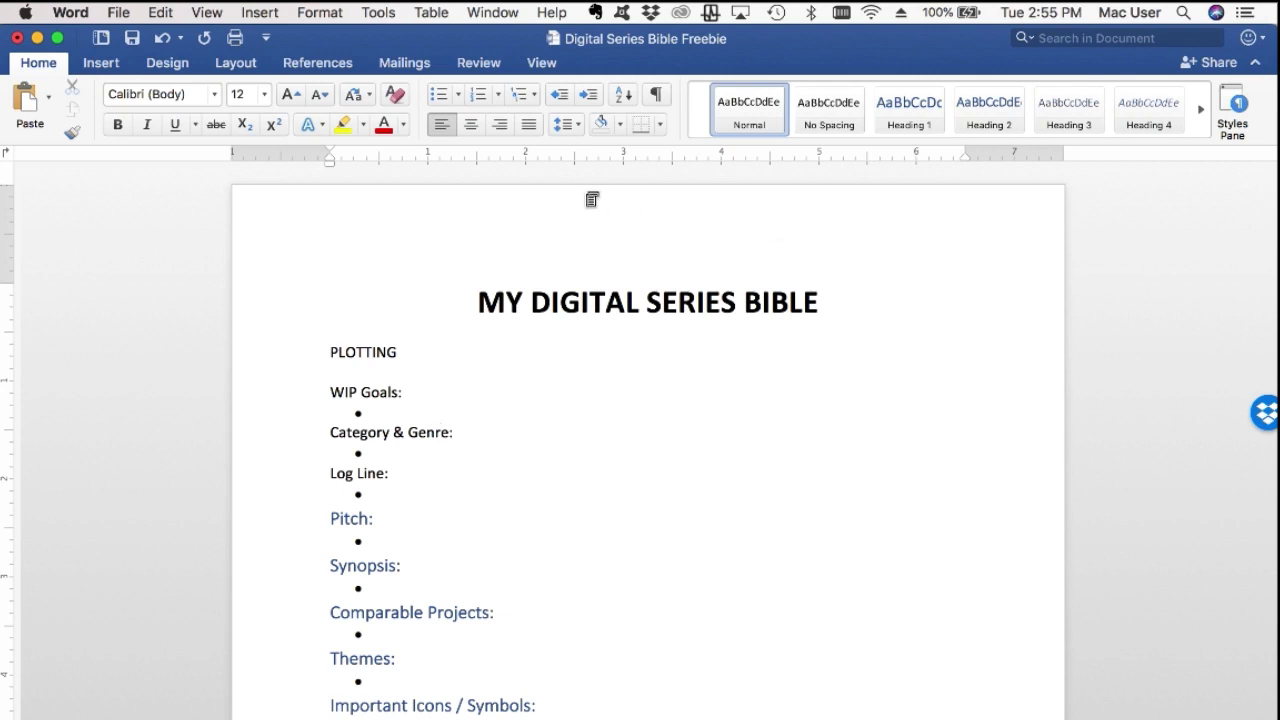
- Show the Navigation Pane's heading outline beside the document
click(542, 63)
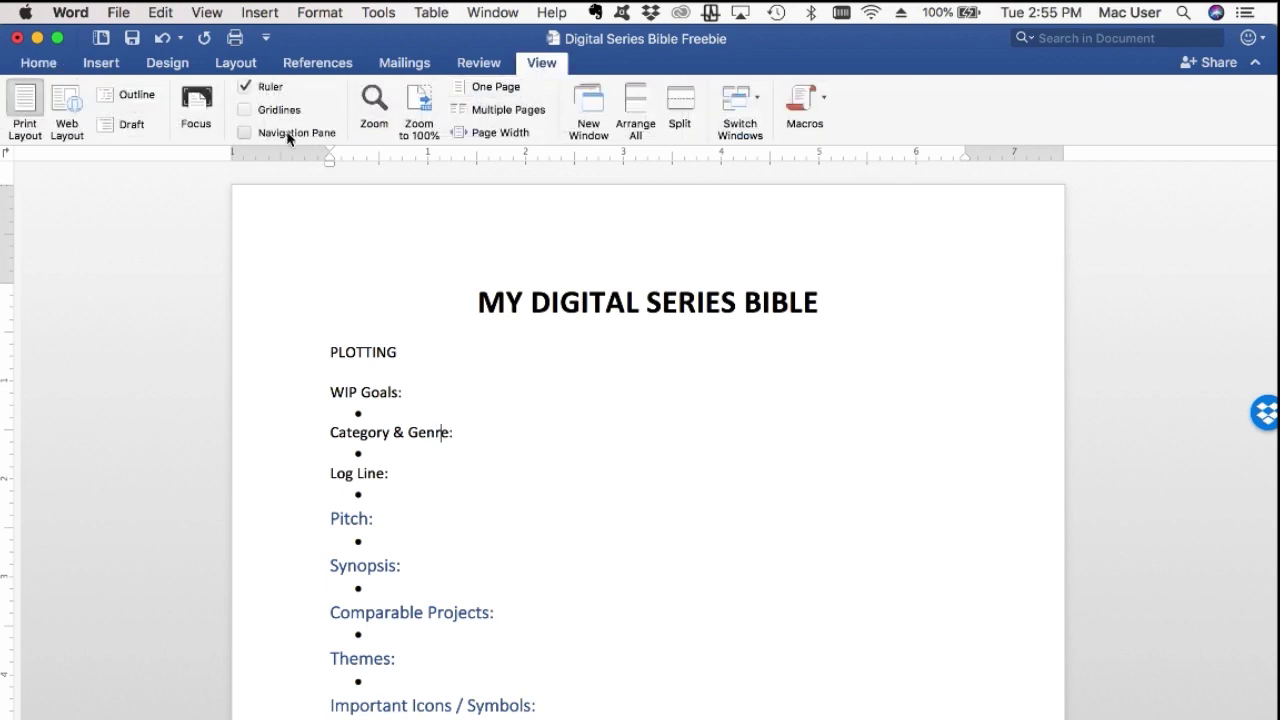
click(244, 133)
click(244, 133)
click(244, 132)
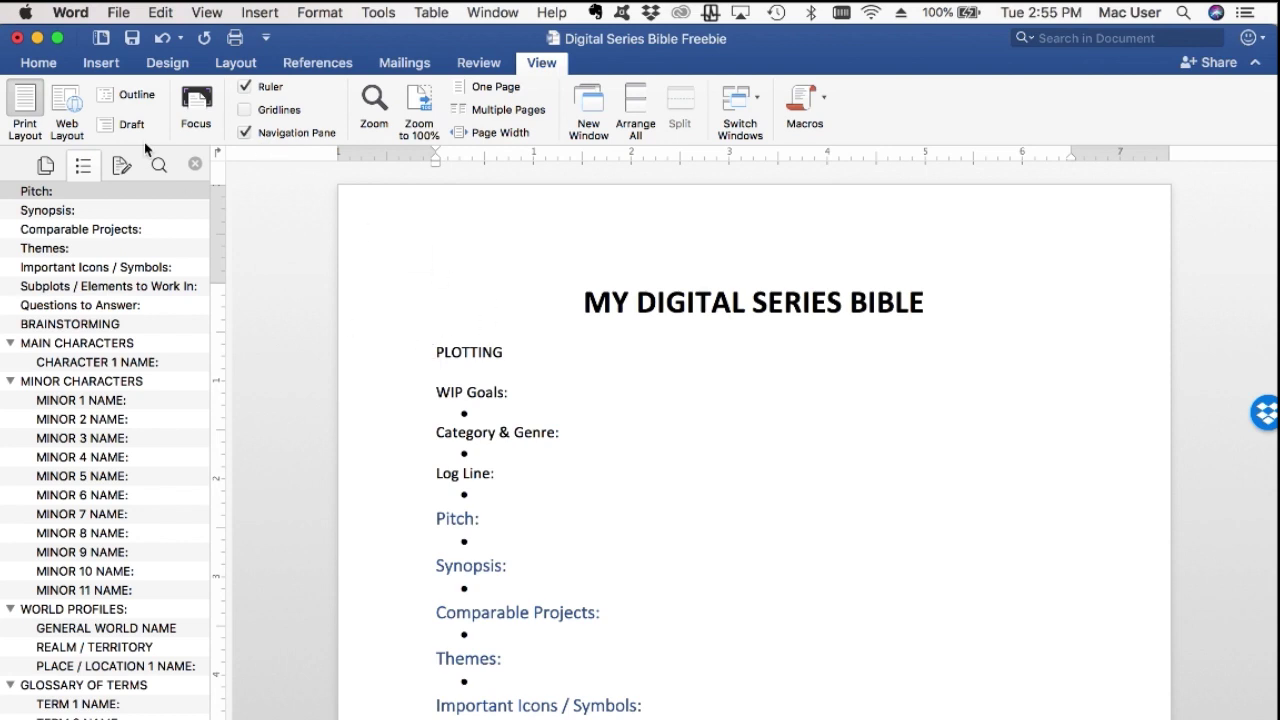
click(40, 66)
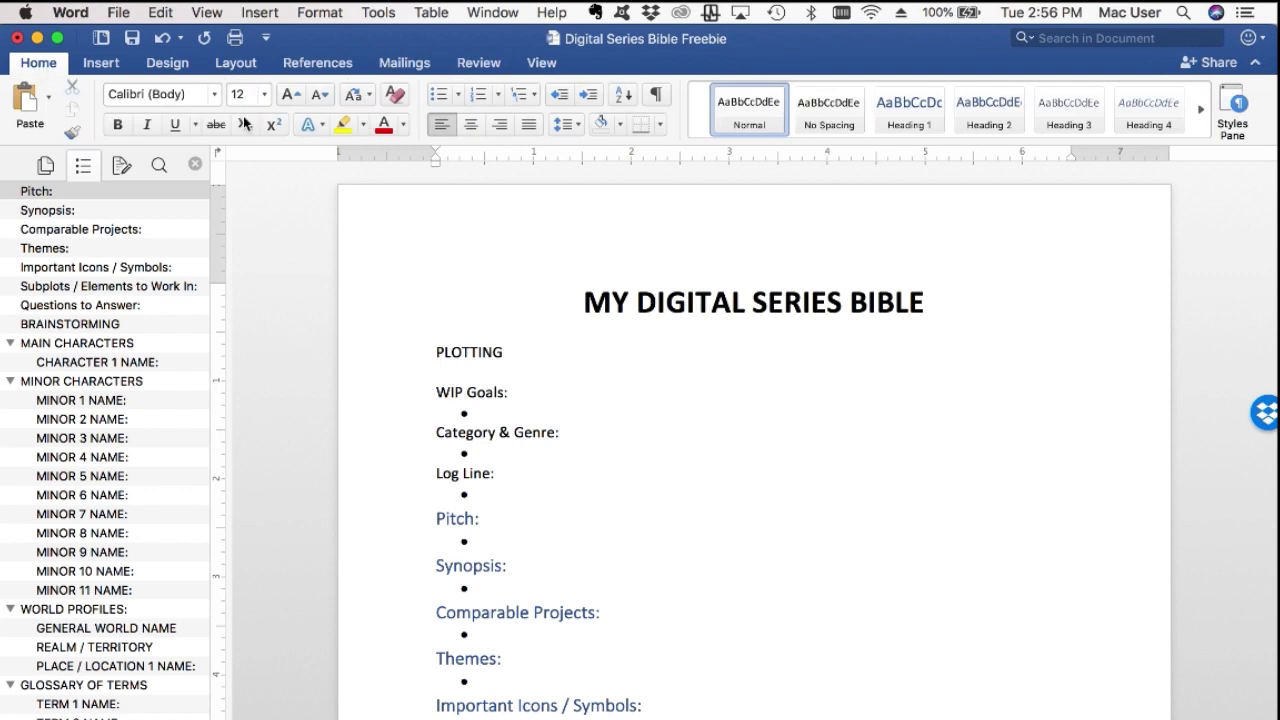
- Make PLOTTING Heading 1 and WIP Goals, Category & Genre and Log Line Heading 2
click(401, 360)
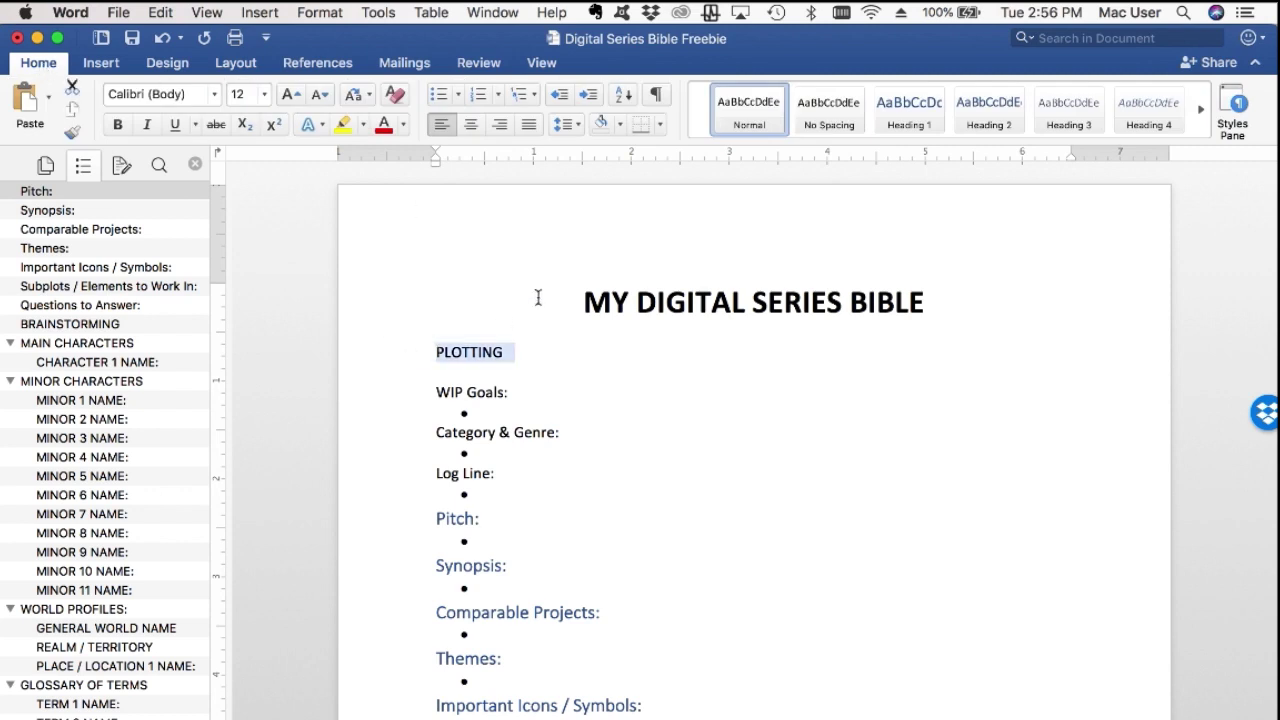
click(921, 107)
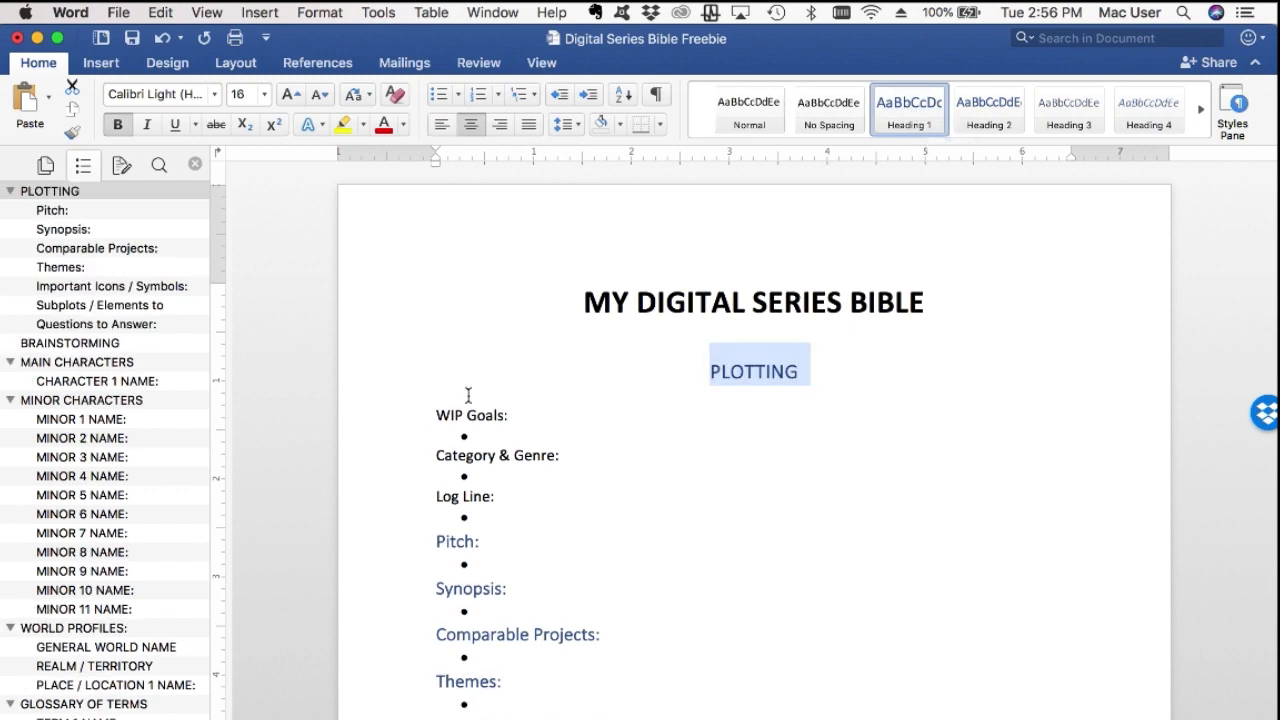
click(414, 421)
click(995, 102)
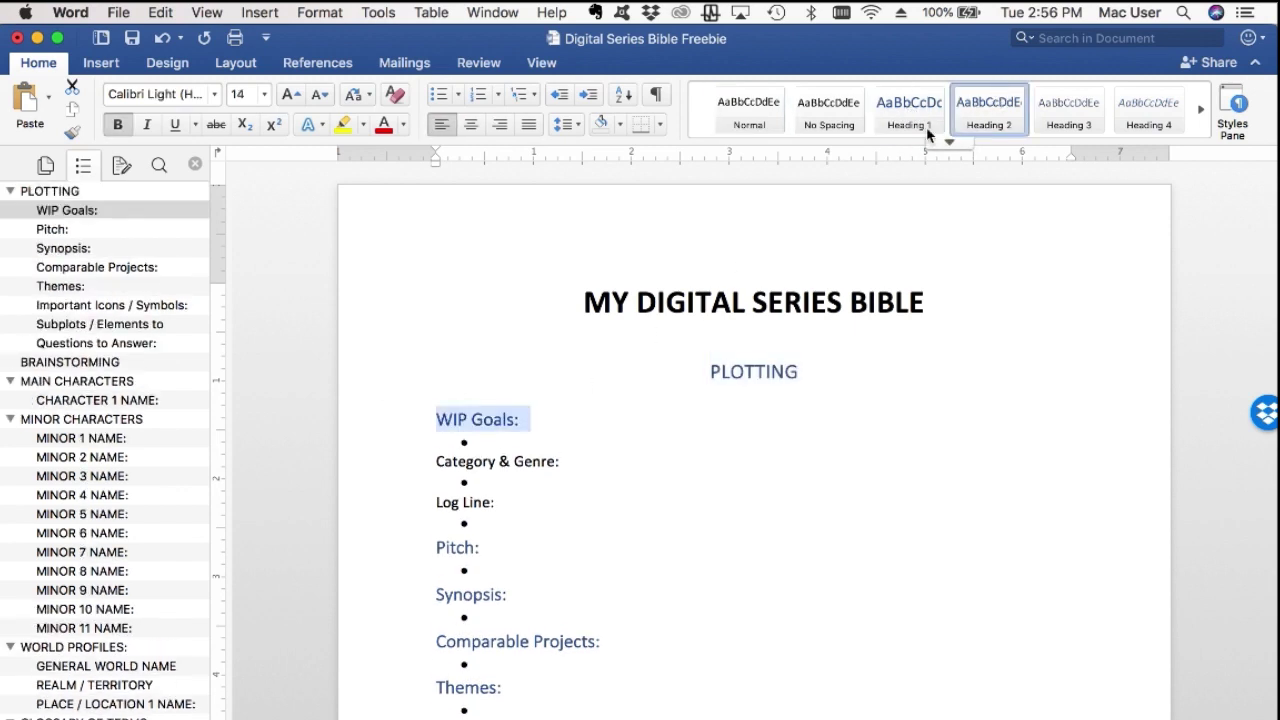
click(421, 466)
click(990, 104)
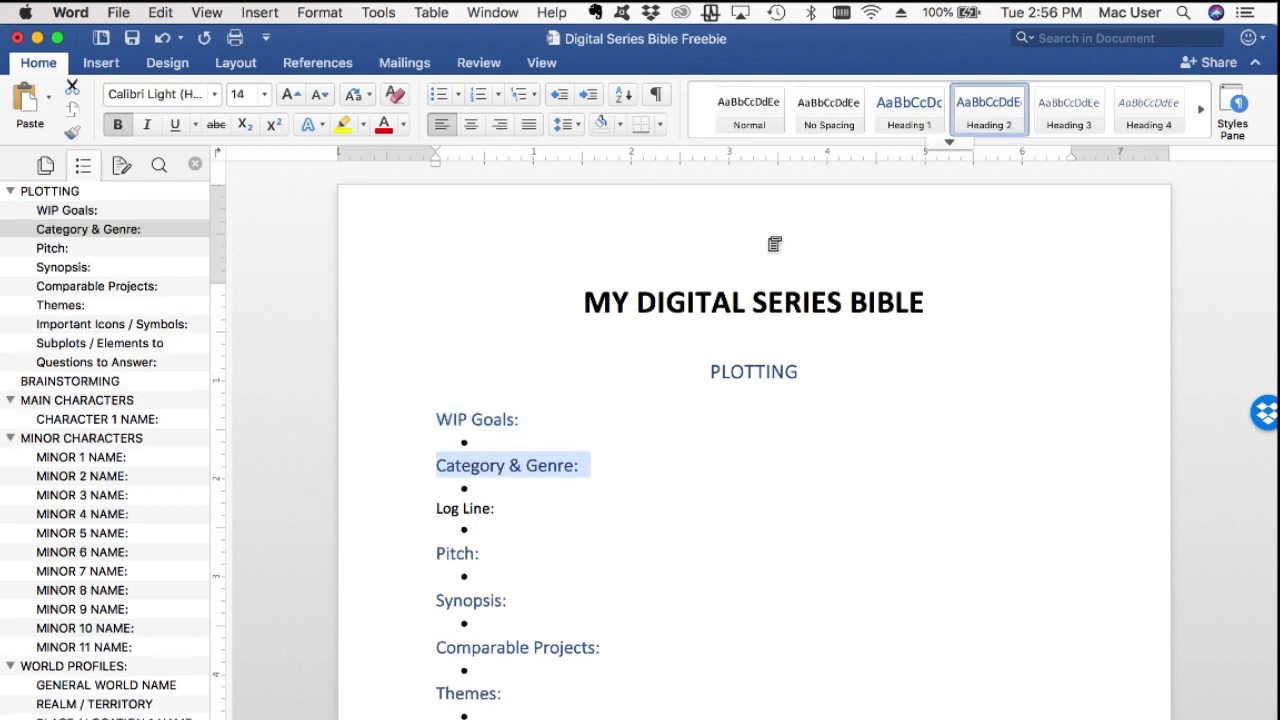
click(398, 515)
click(995, 112)
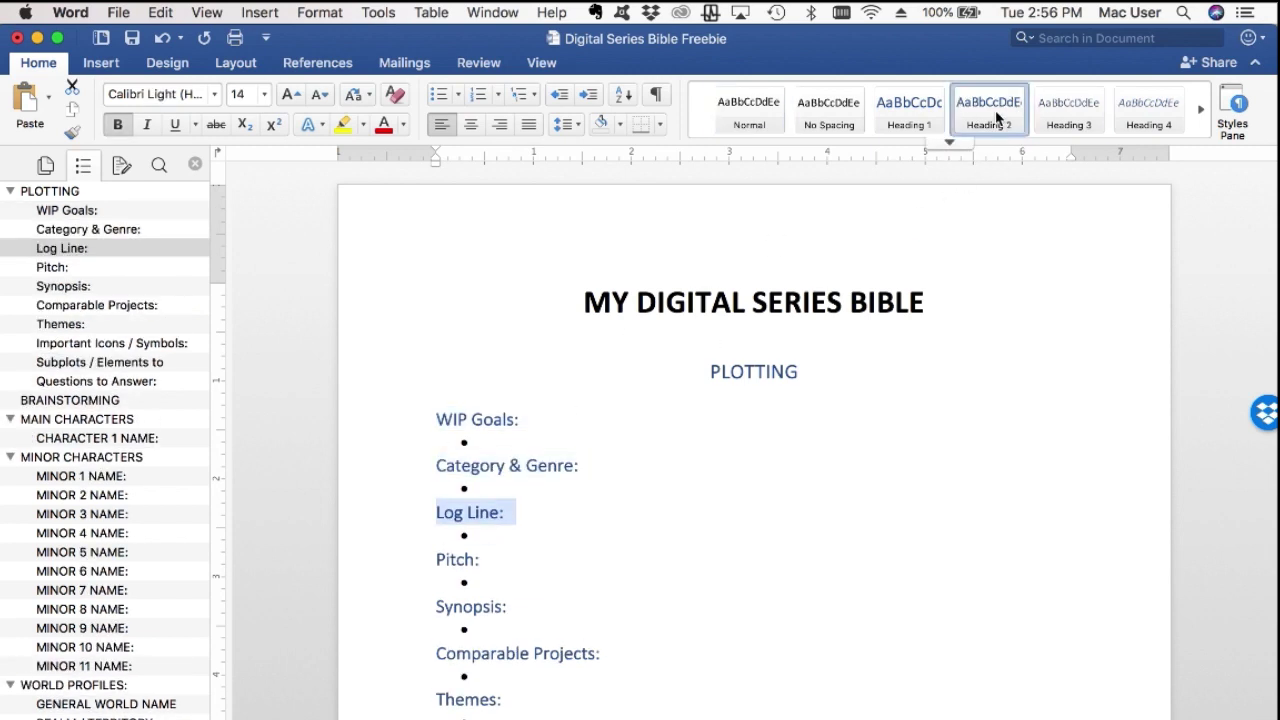
click(320, 13)
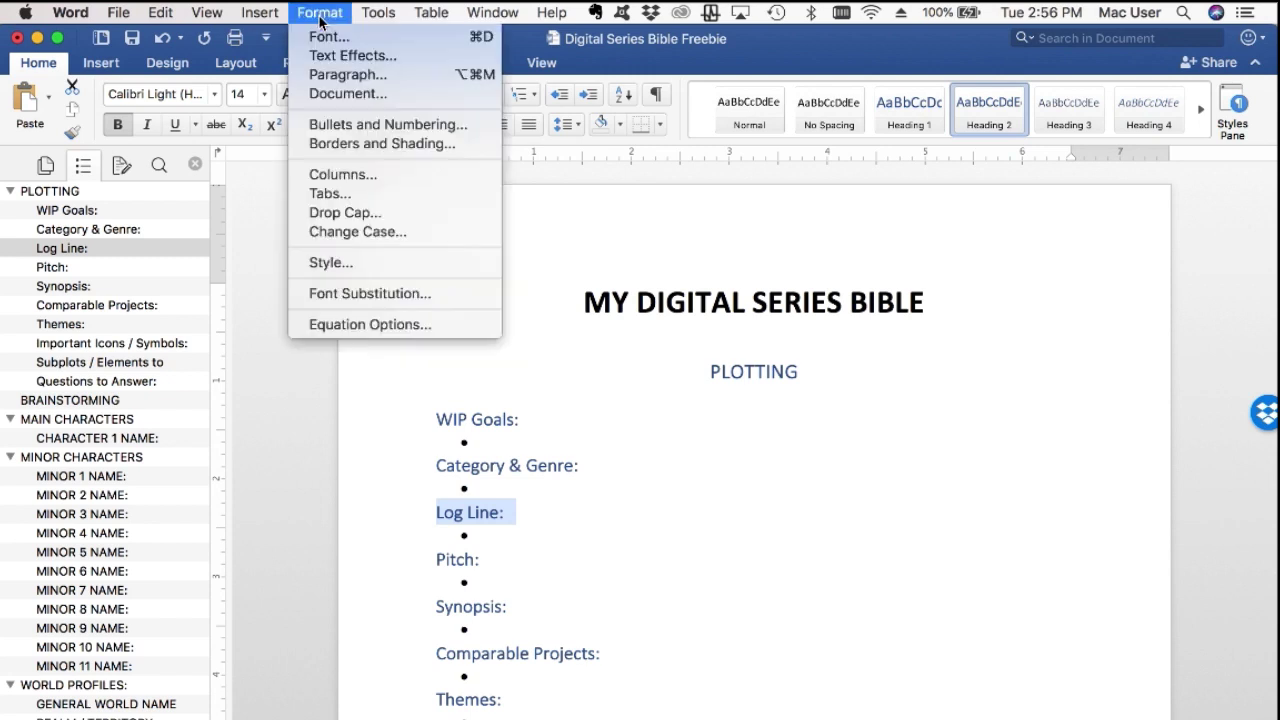
- Open Modify Style for Heading 2 from the Format > Style dialog
click(352, 260)
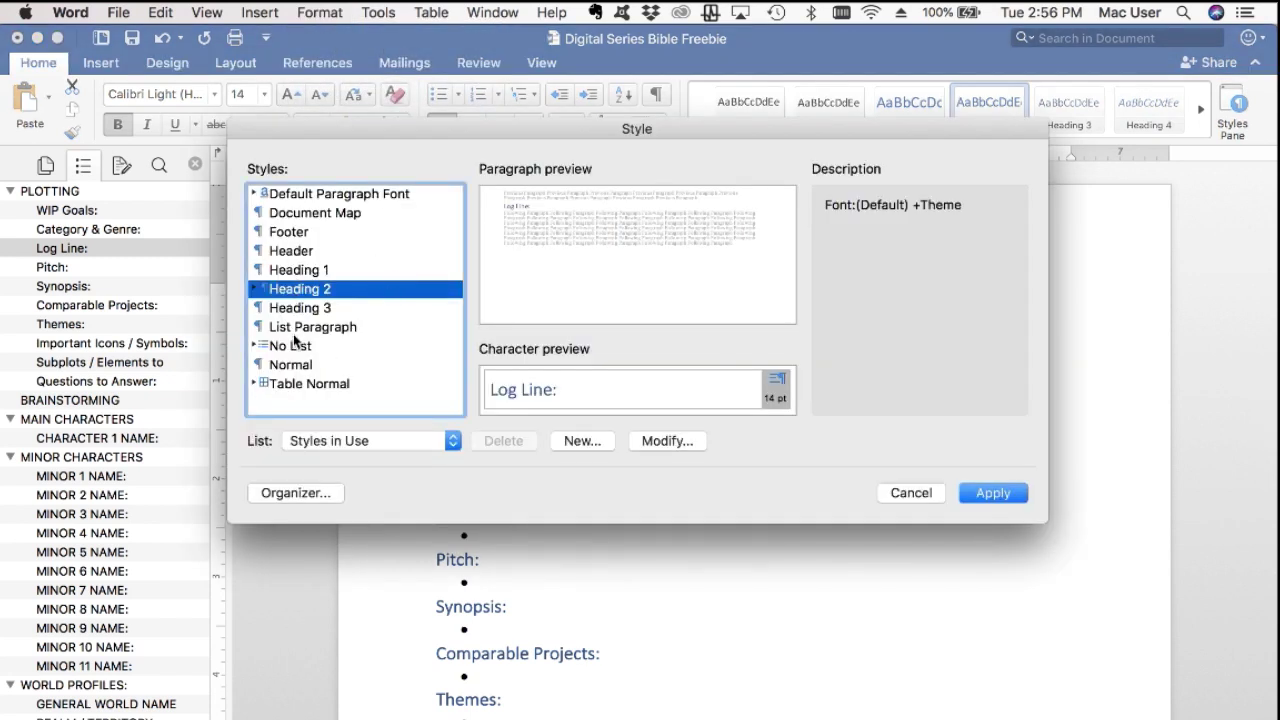
click(925, 490)
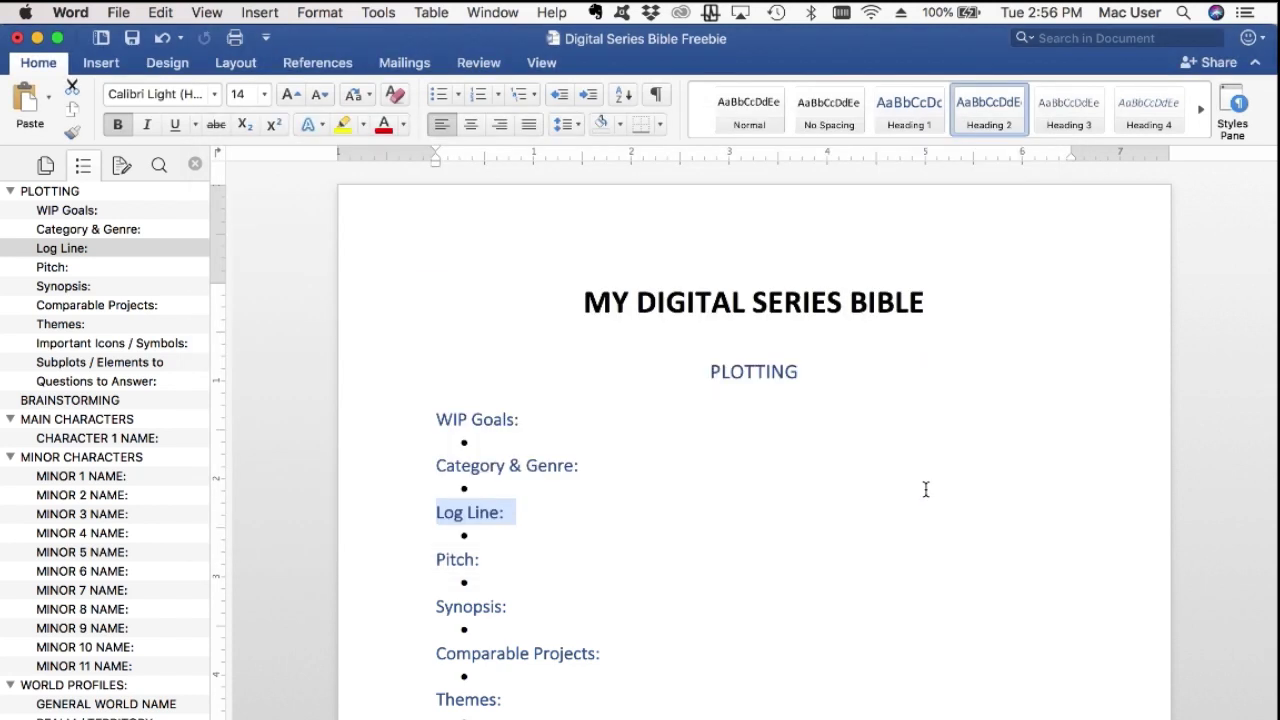
click(572, 511)
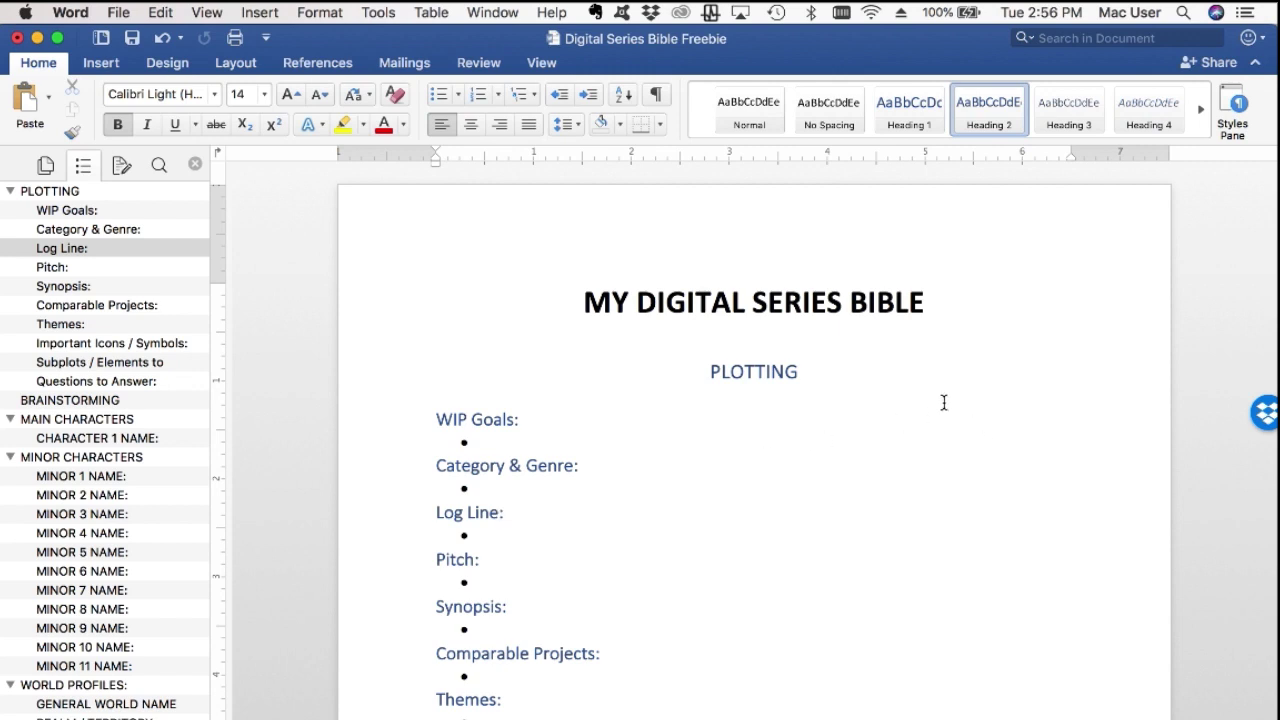
right_click(975, 106)
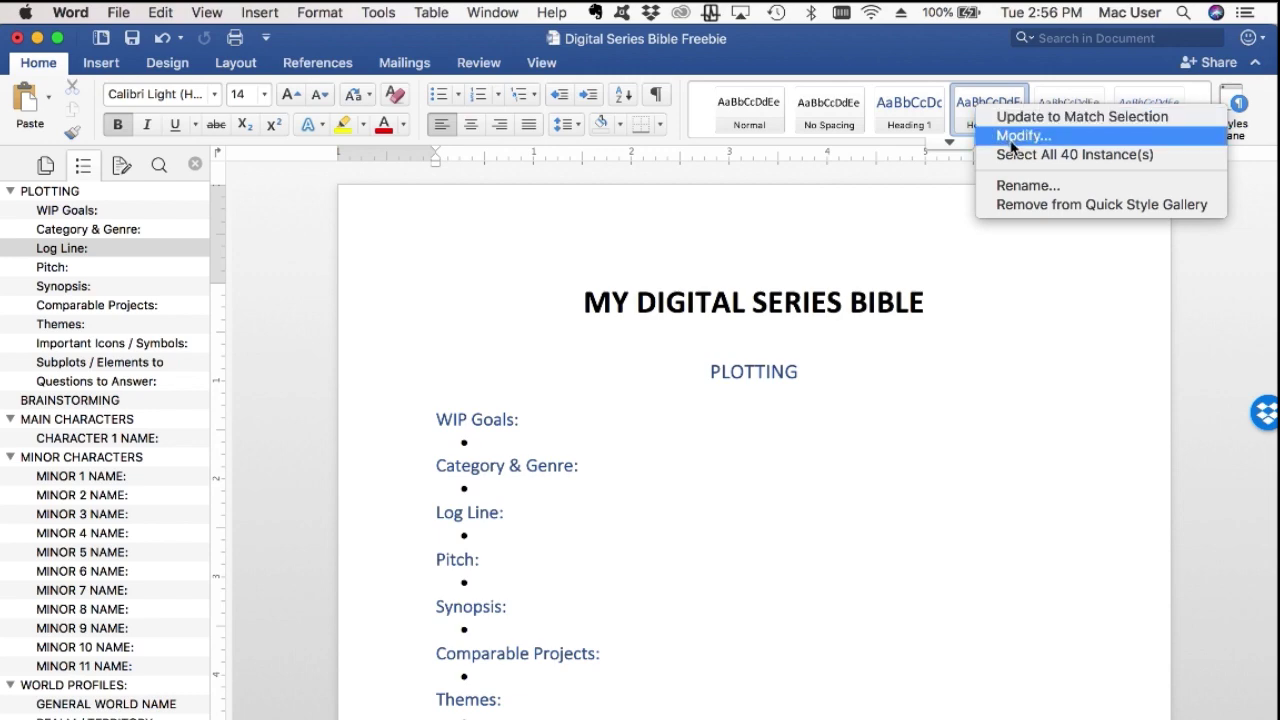
click(320, 12)
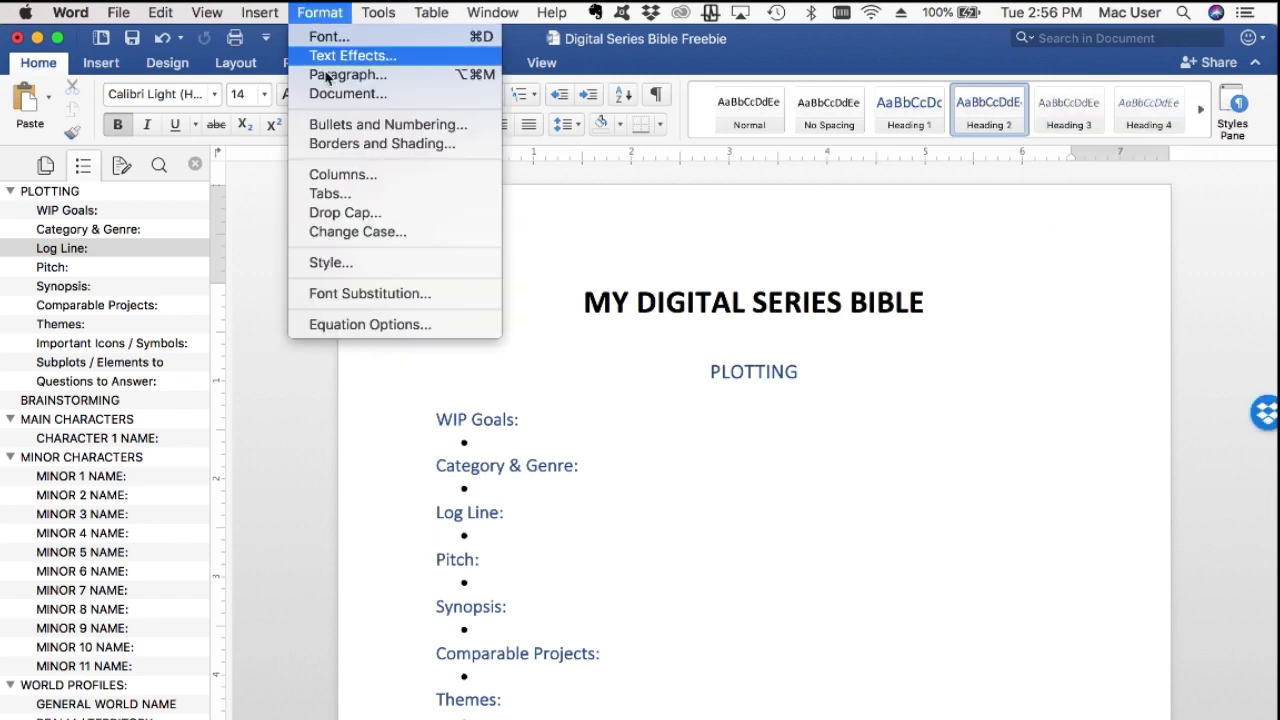
click(352, 262)
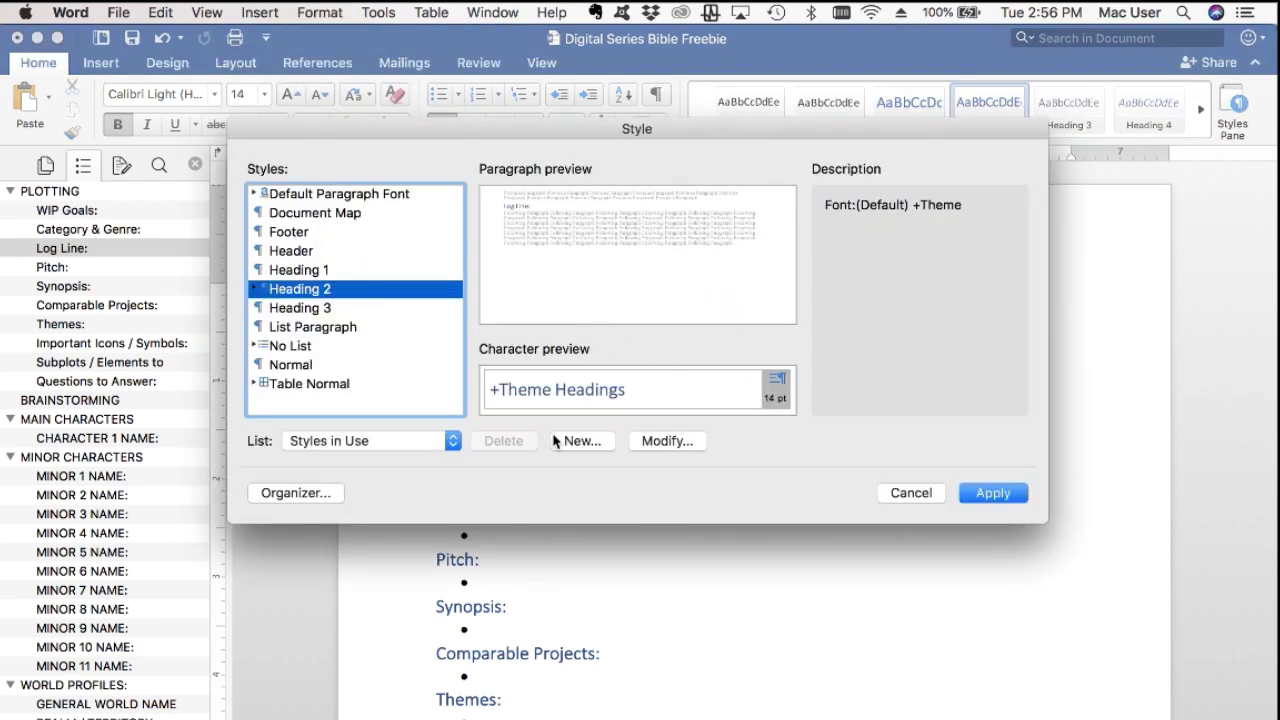
click(655, 443)
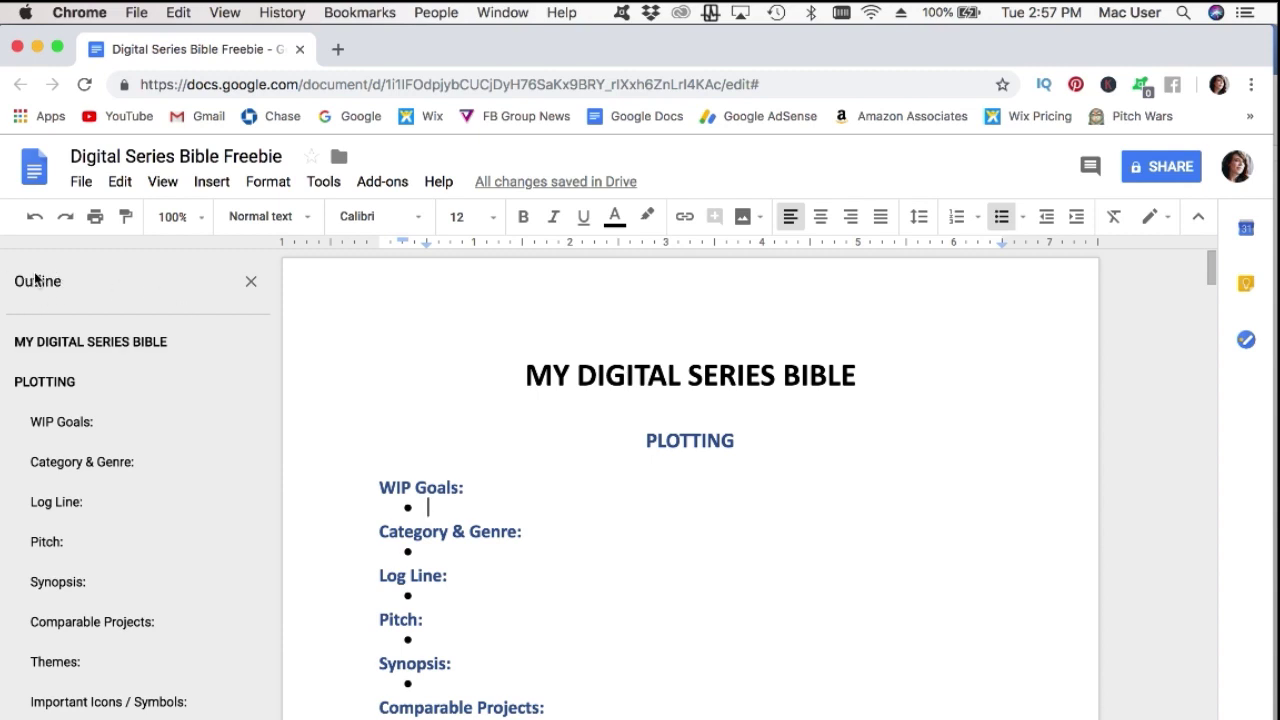
- Show the Google Docs document outline and confirm WIP Goals uses Heading 2
click(164, 182)
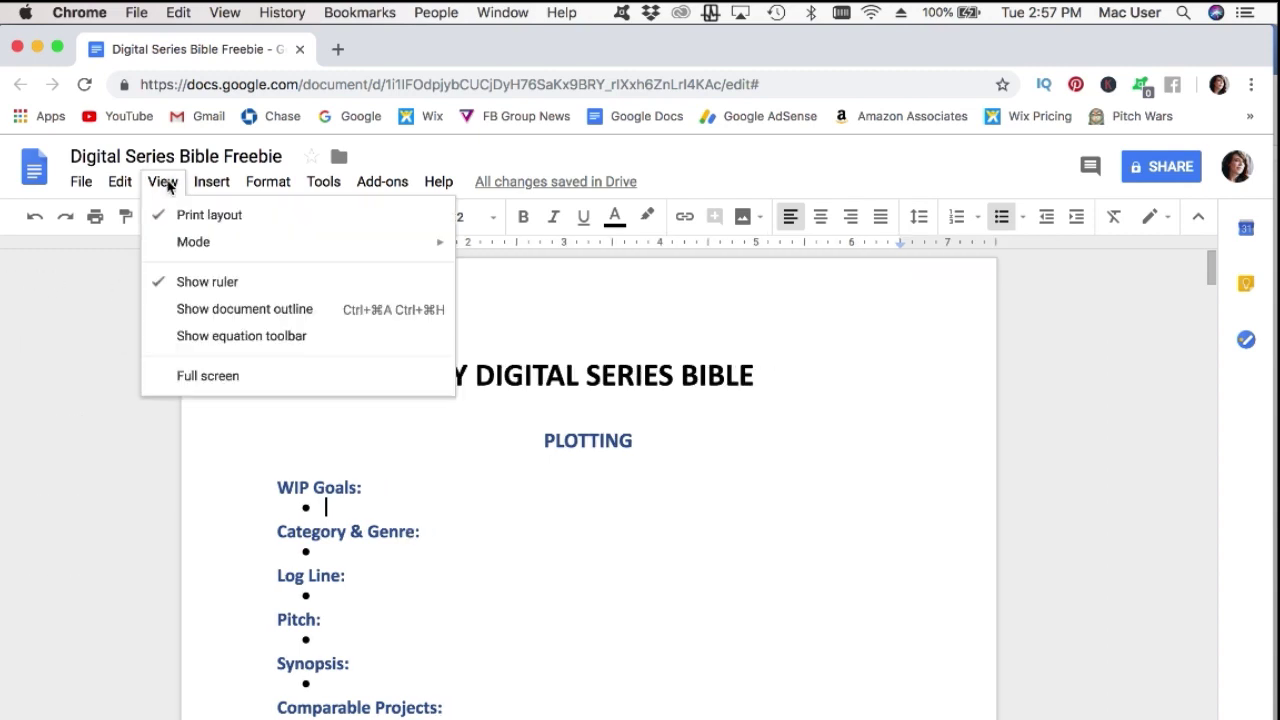
click(185, 310)
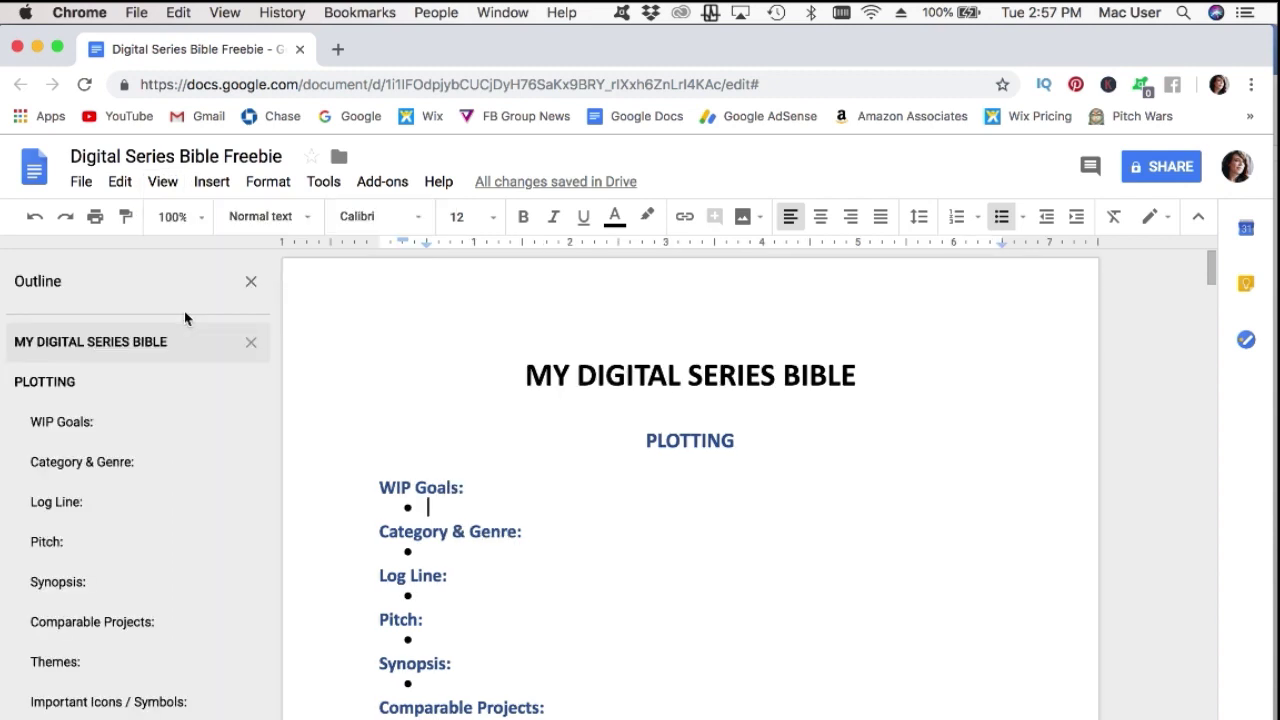
drag(466, 492, 380, 488)
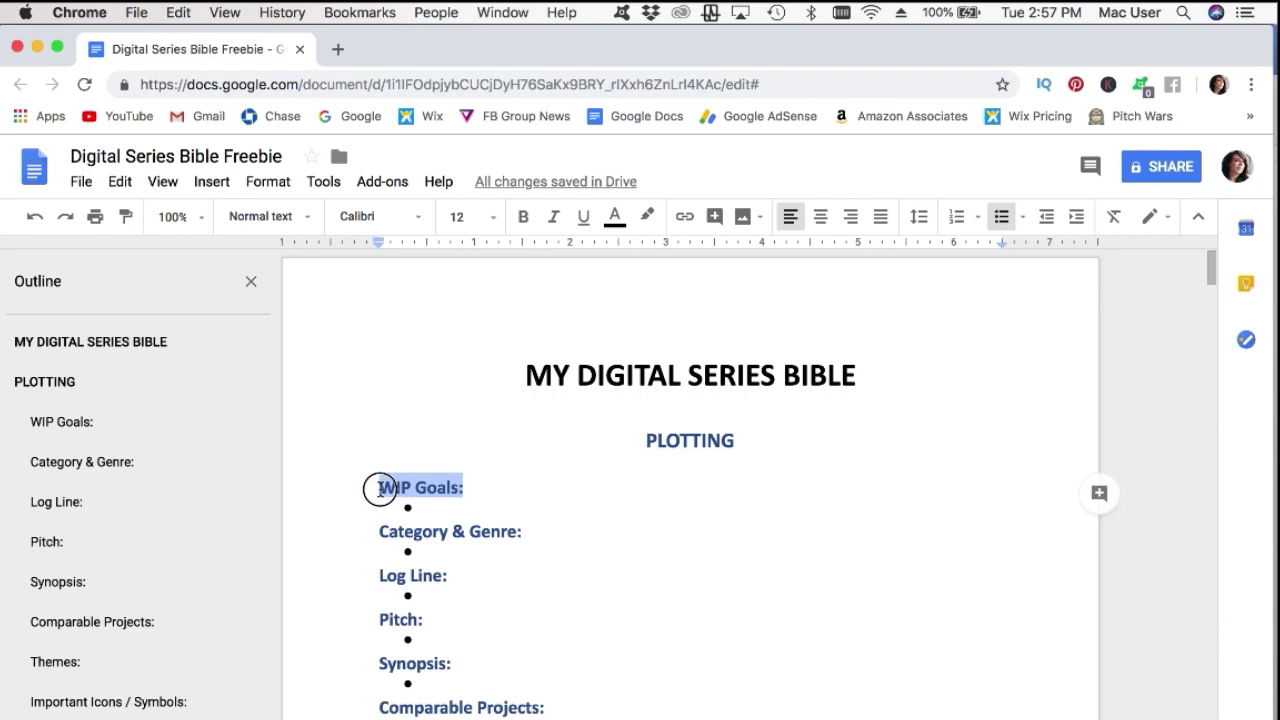
click(312, 218)
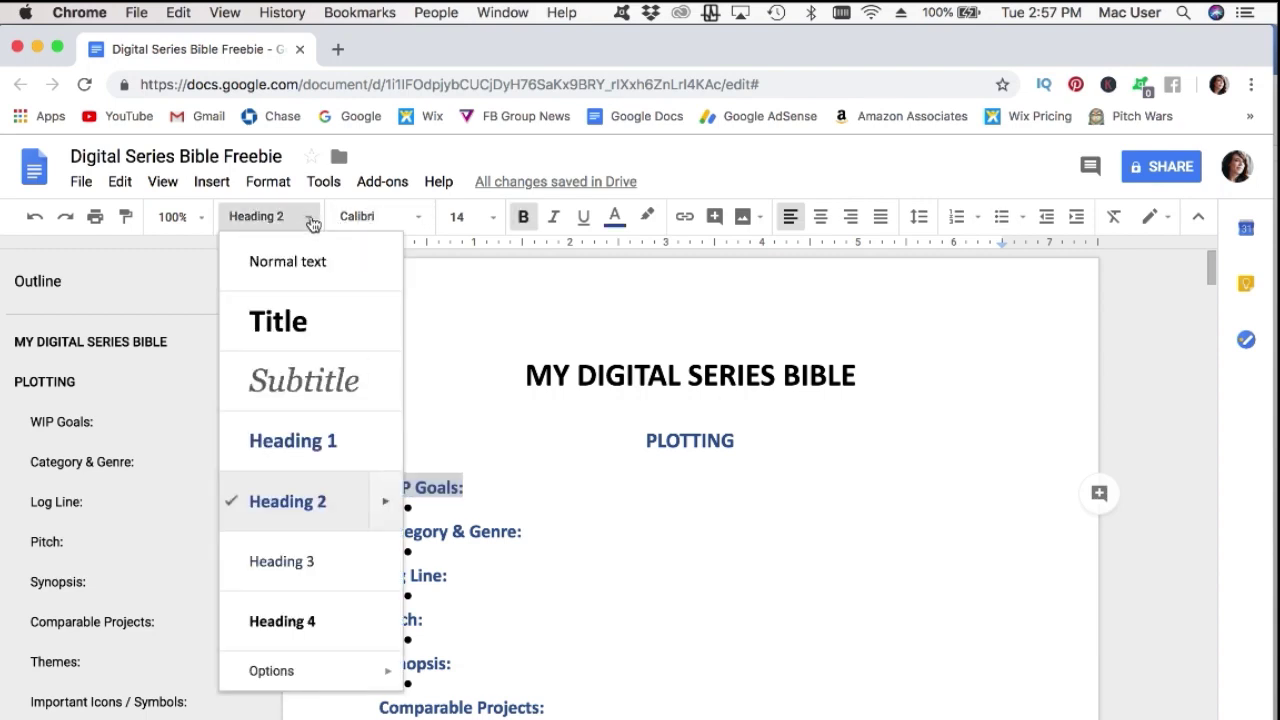
click(444, 505)
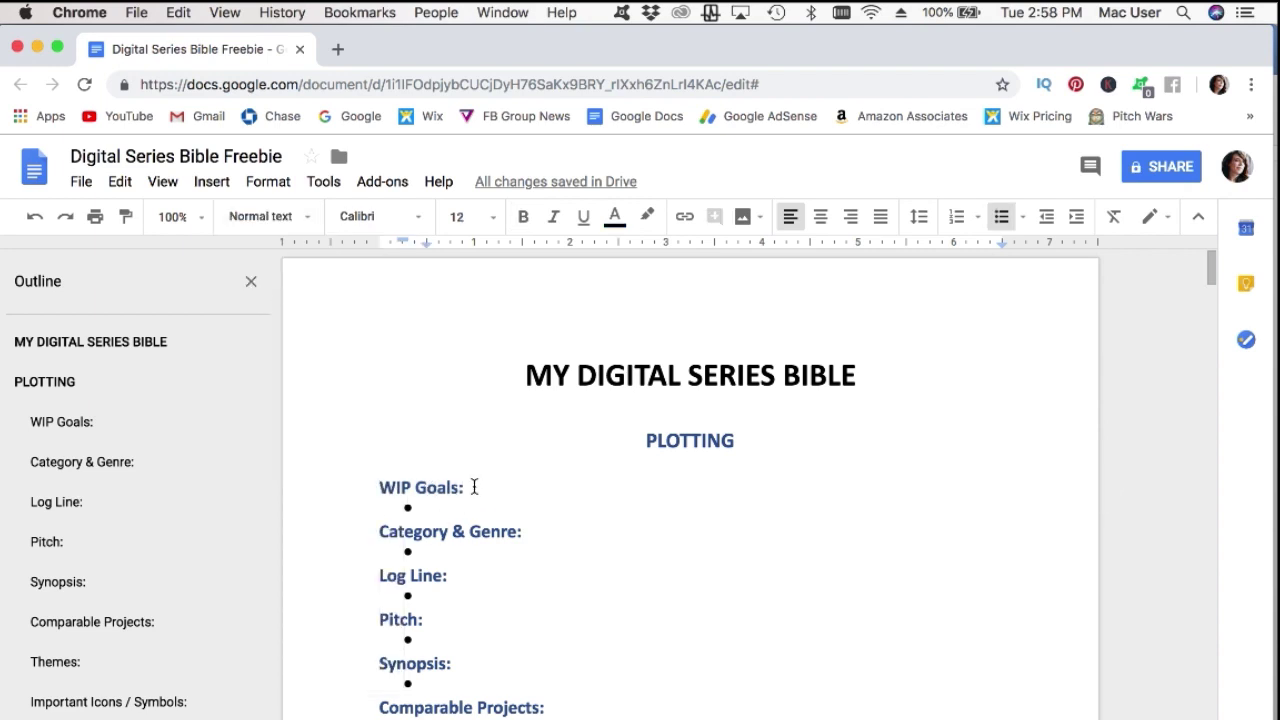
click(474, 487)
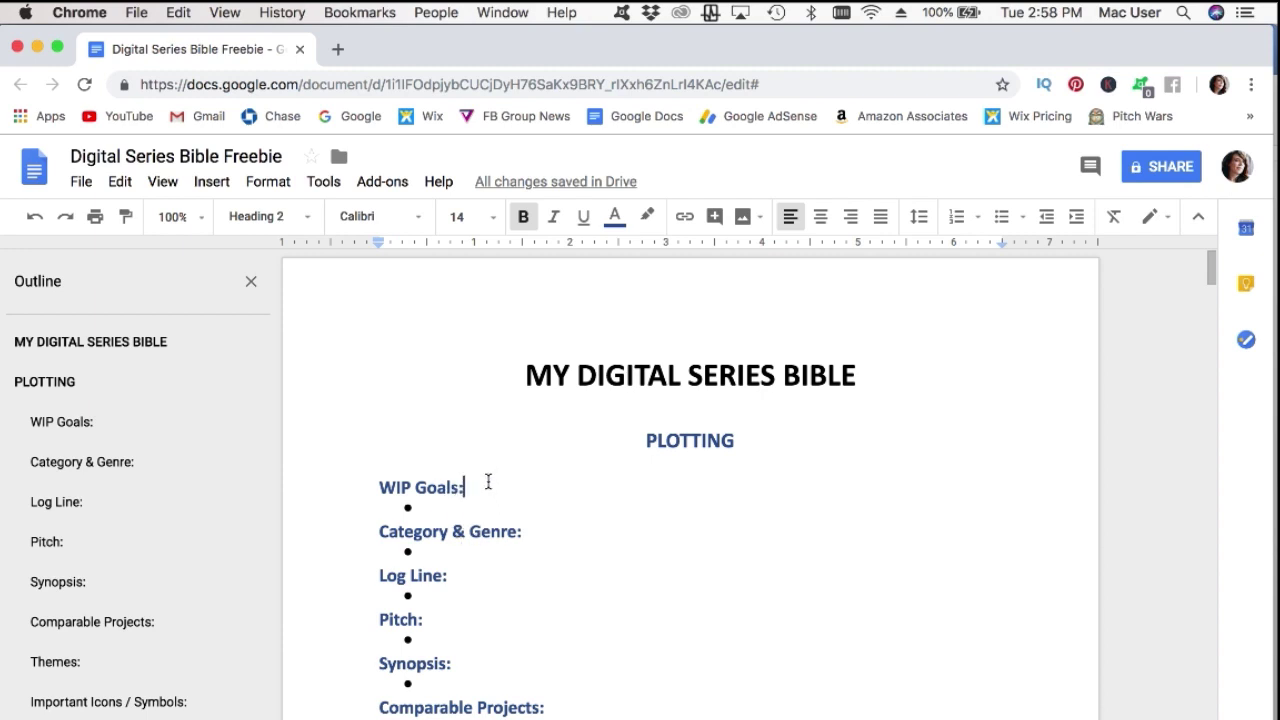
drag(482, 486, 381, 486)
- Colour the WIP Goals heading text red
click(614, 215)
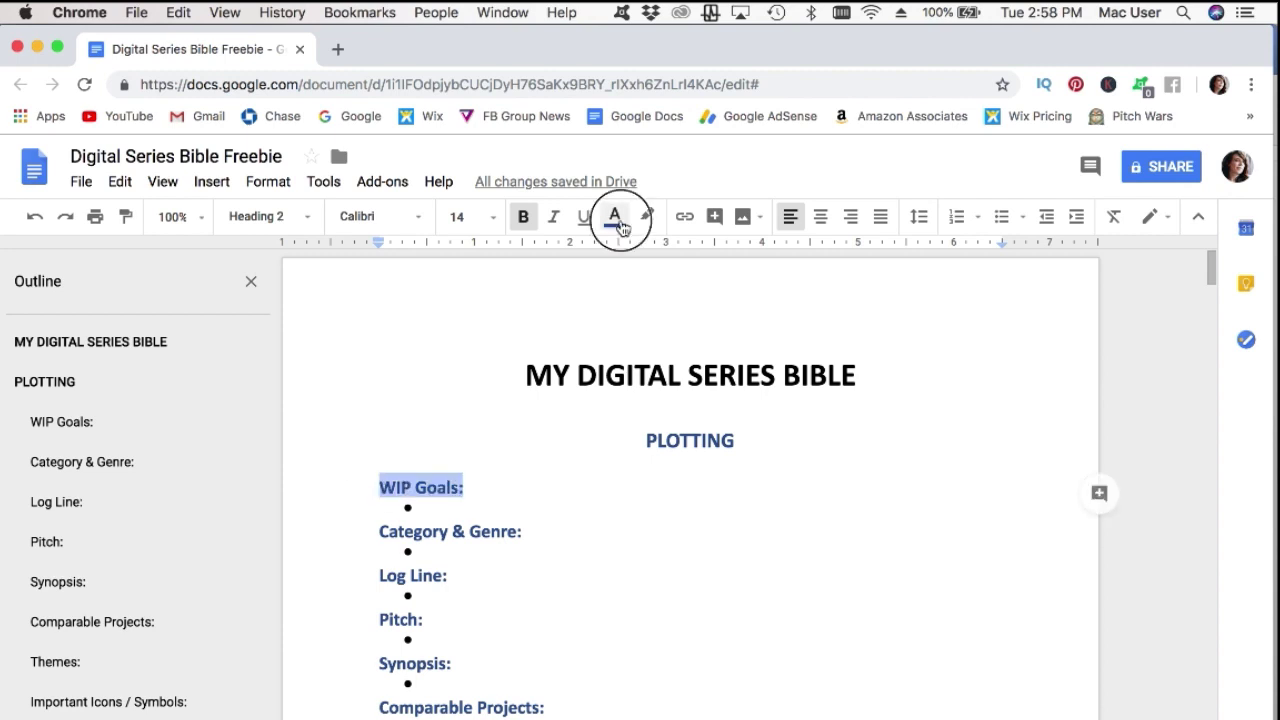
click(640, 276)
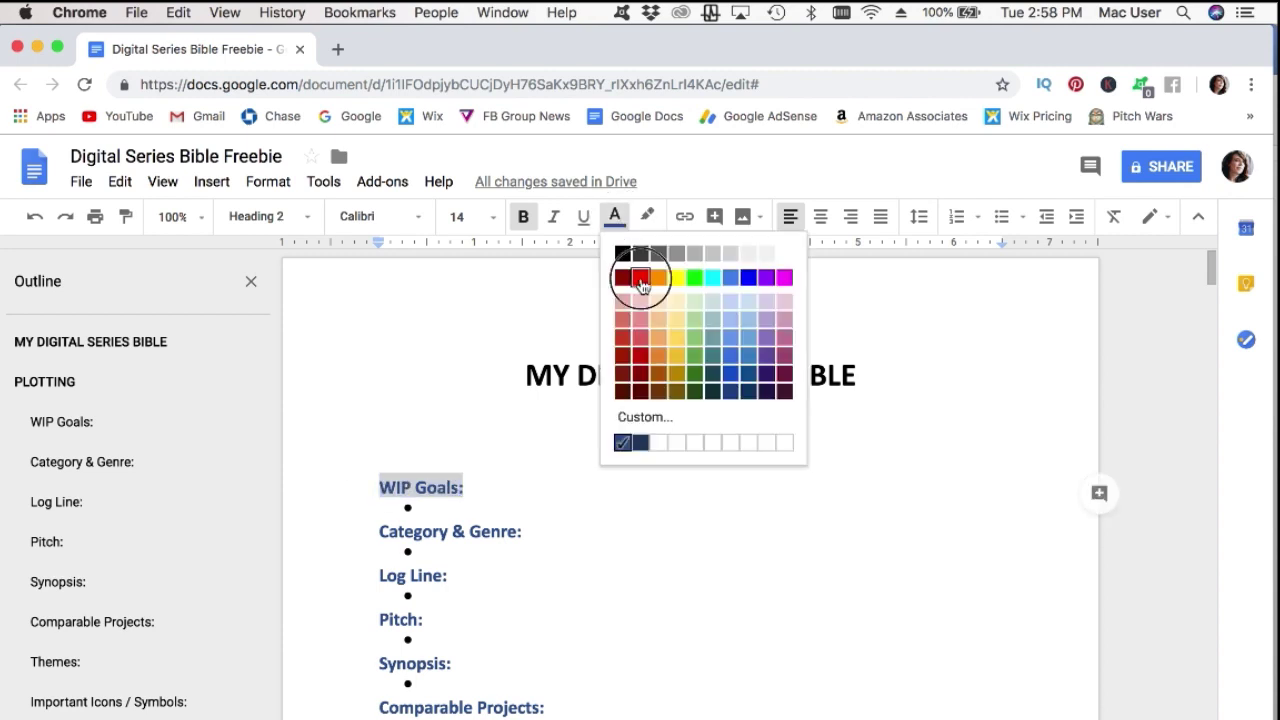
click(470, 490)
- Update Heading 2 to match WIP Goals so all Heading 2 headings turn red
drag(464, 490, 366, 489)
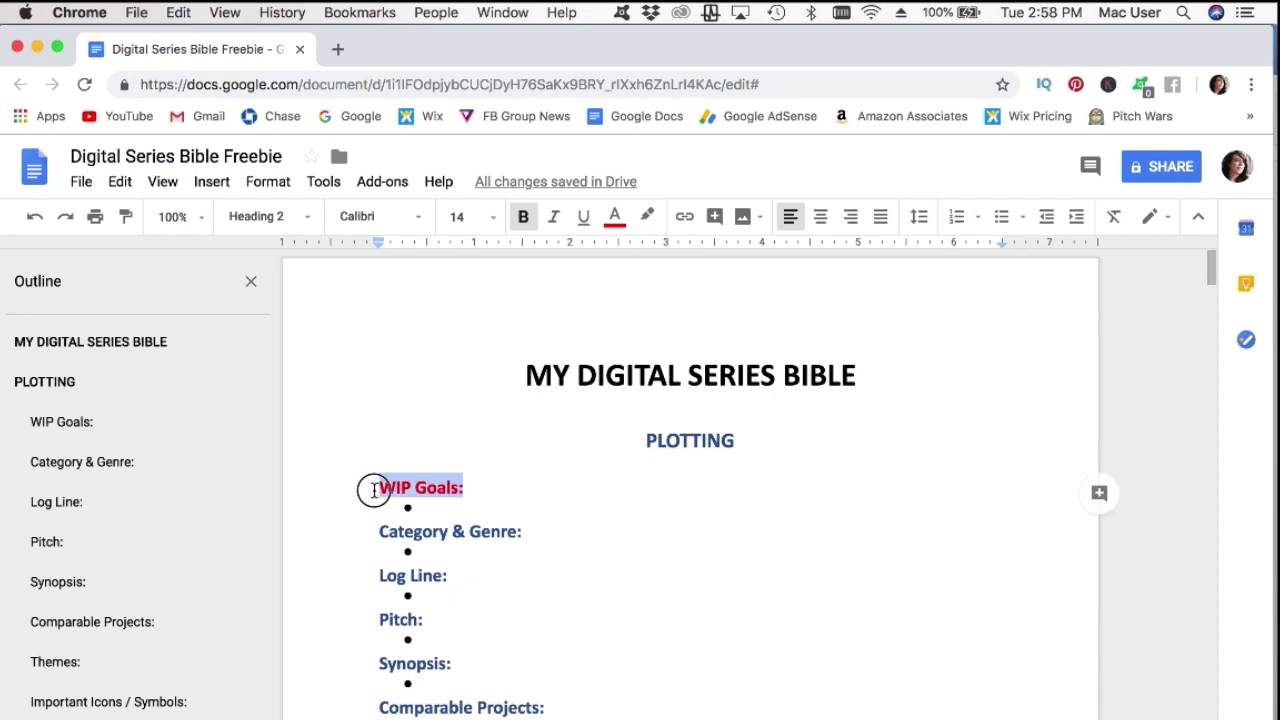
click(314, 220)
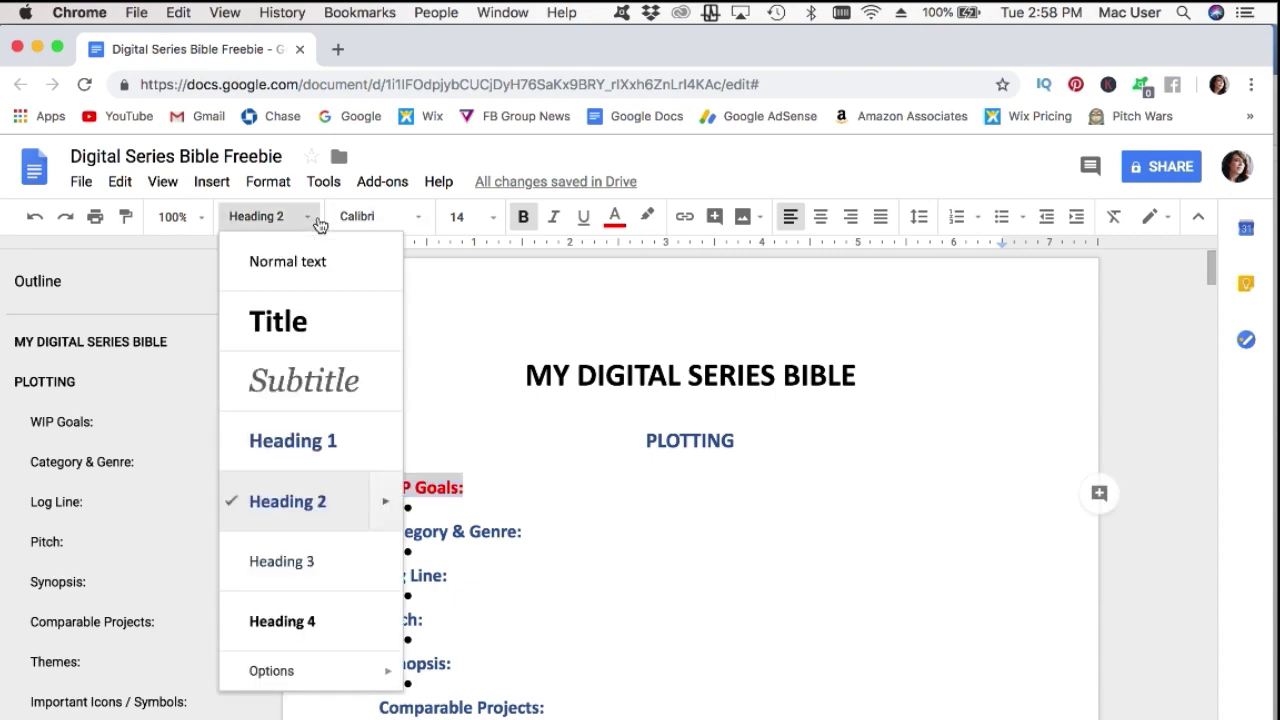
mouse_move(393, 505)
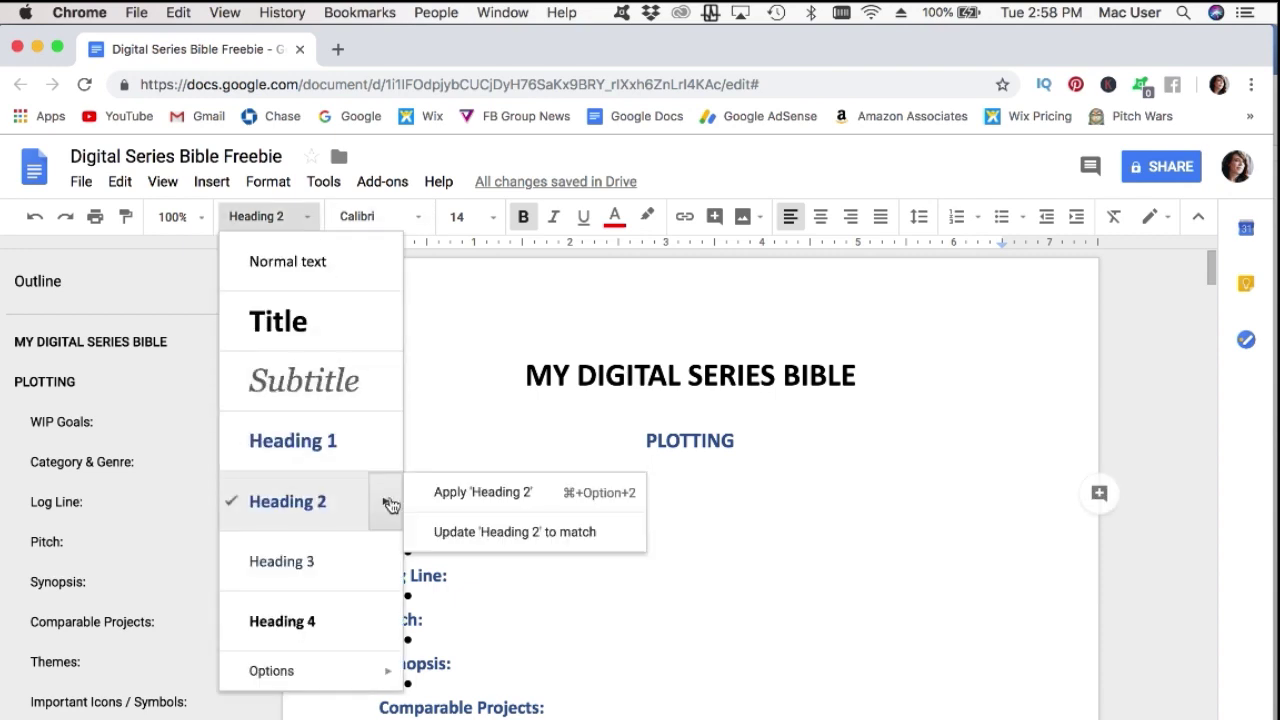
click(480, 538)
click(443, 574)
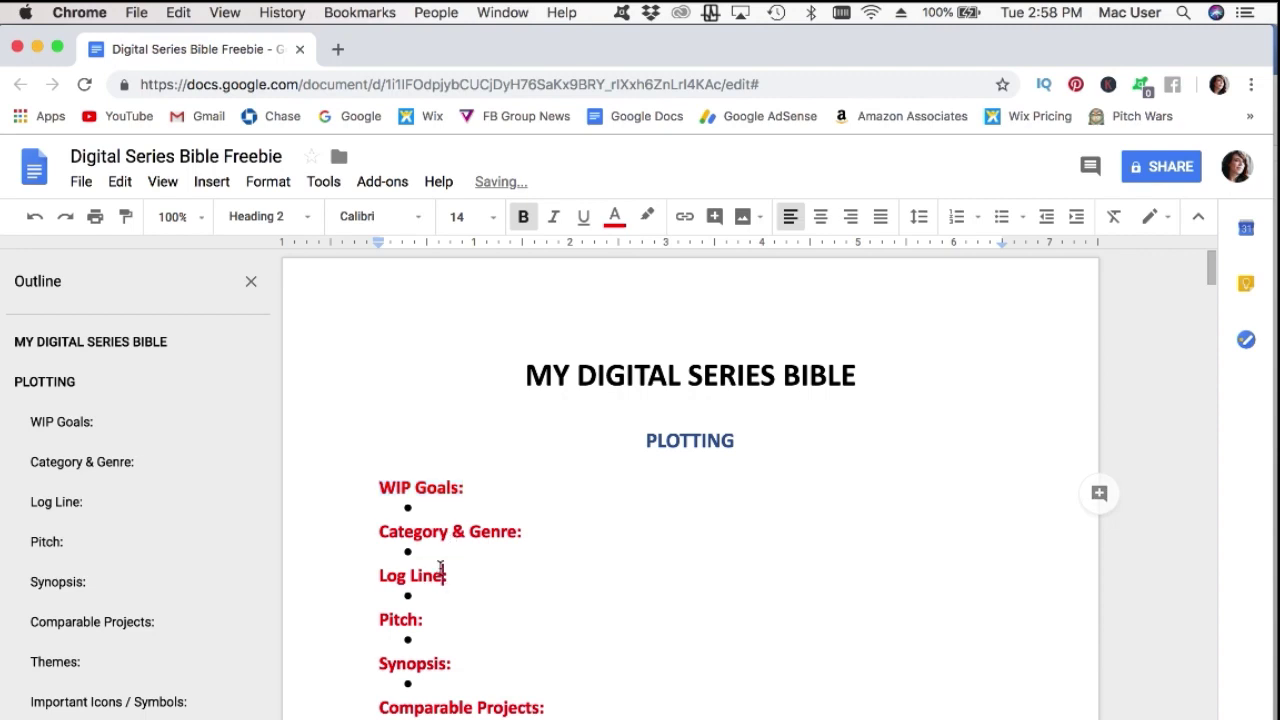
scroll(442, 572, down, 6)
scroll(440, 568, down, 15)
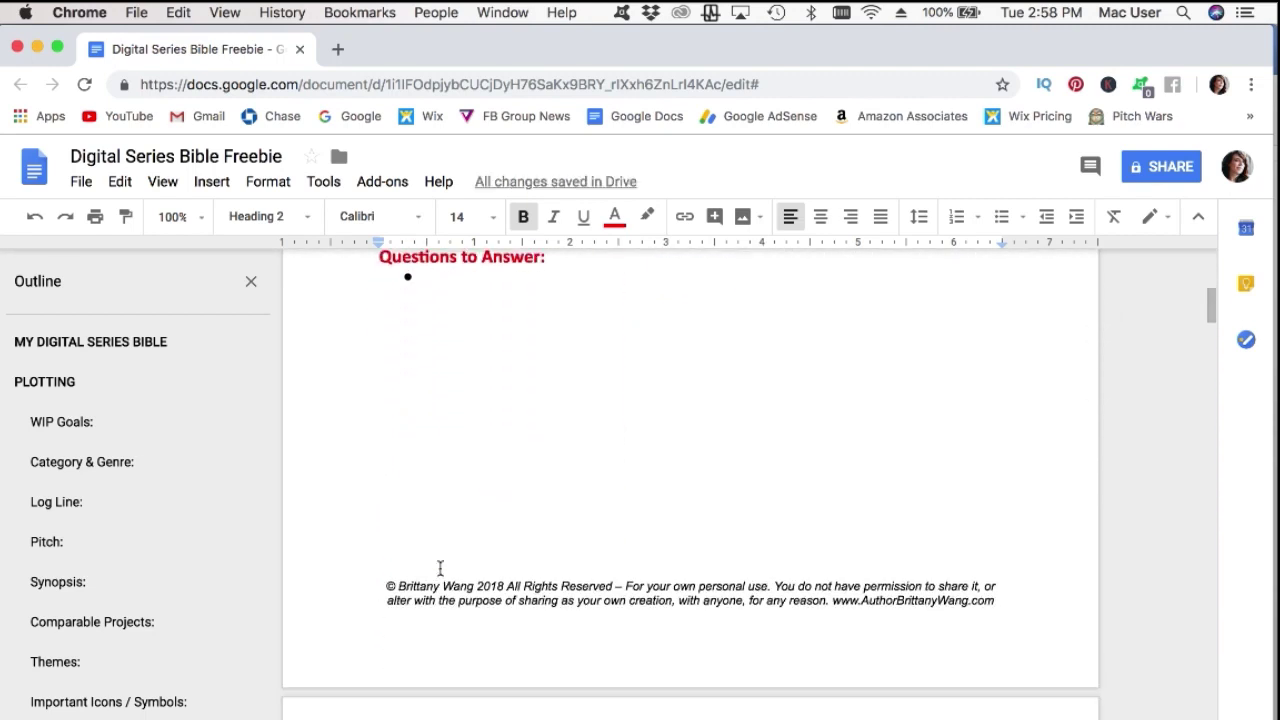
scroll(440, 568, down, 20)
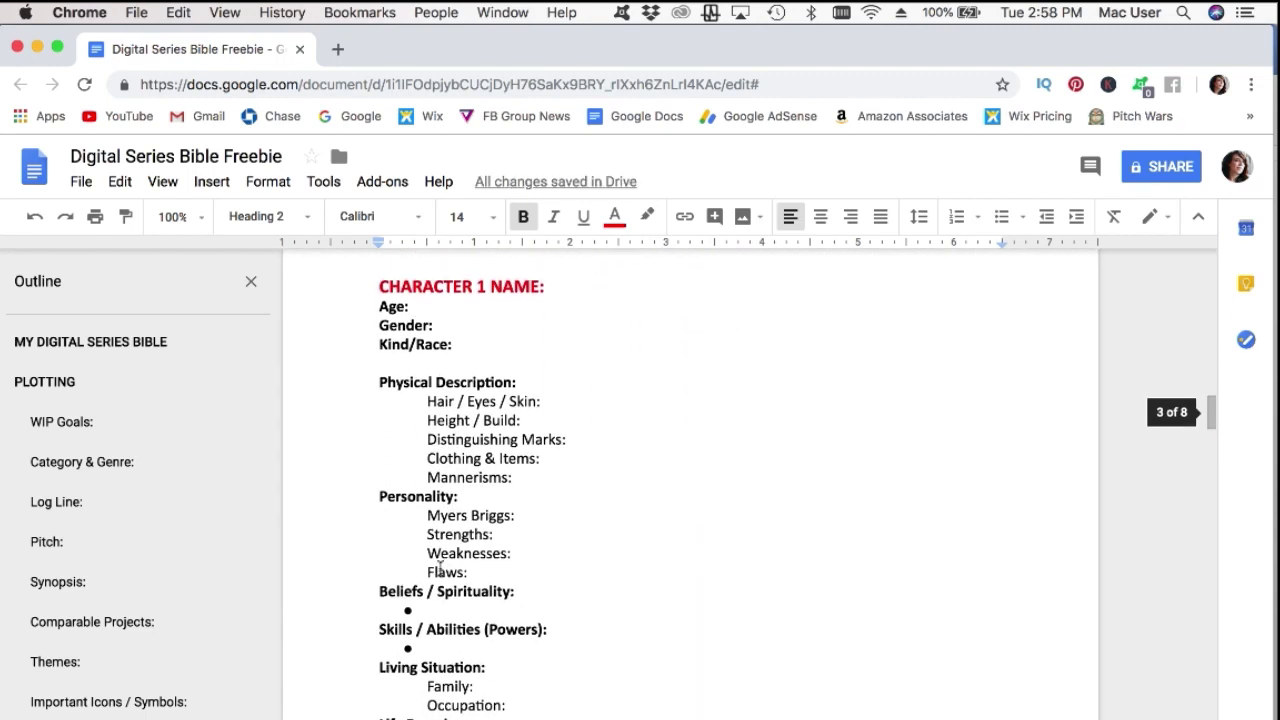
scroll(440, 568, down, 3)
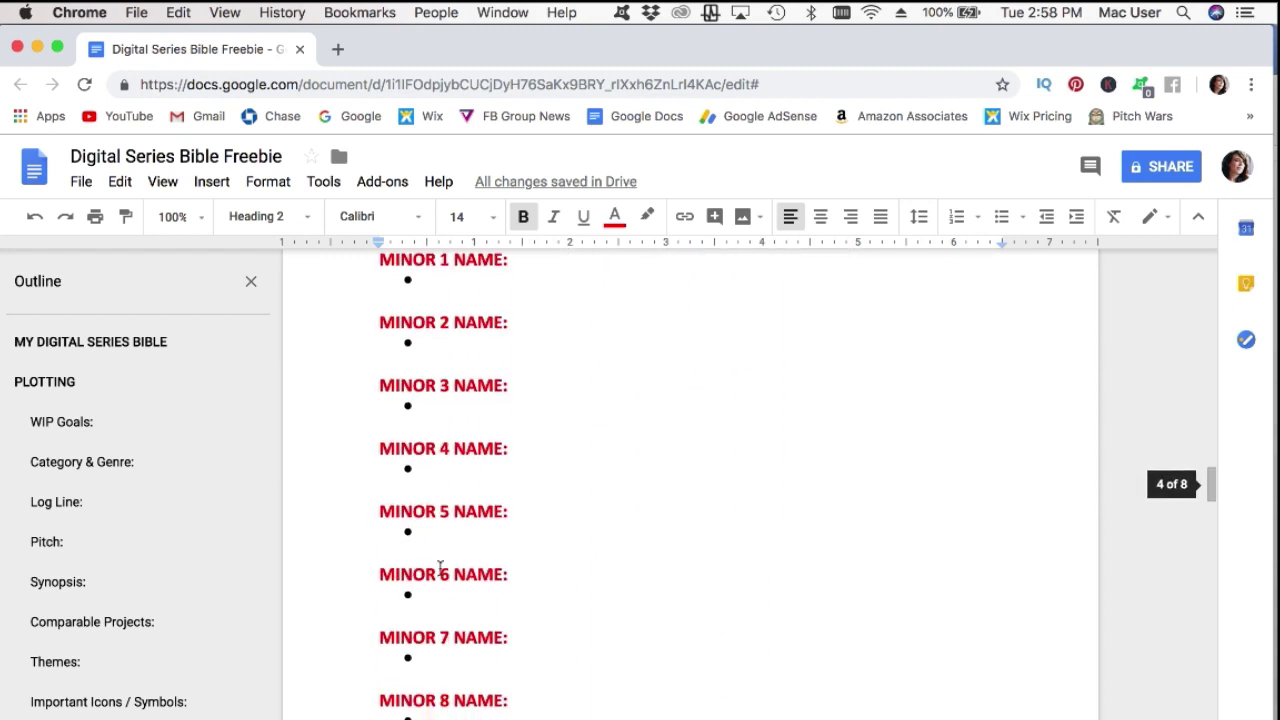